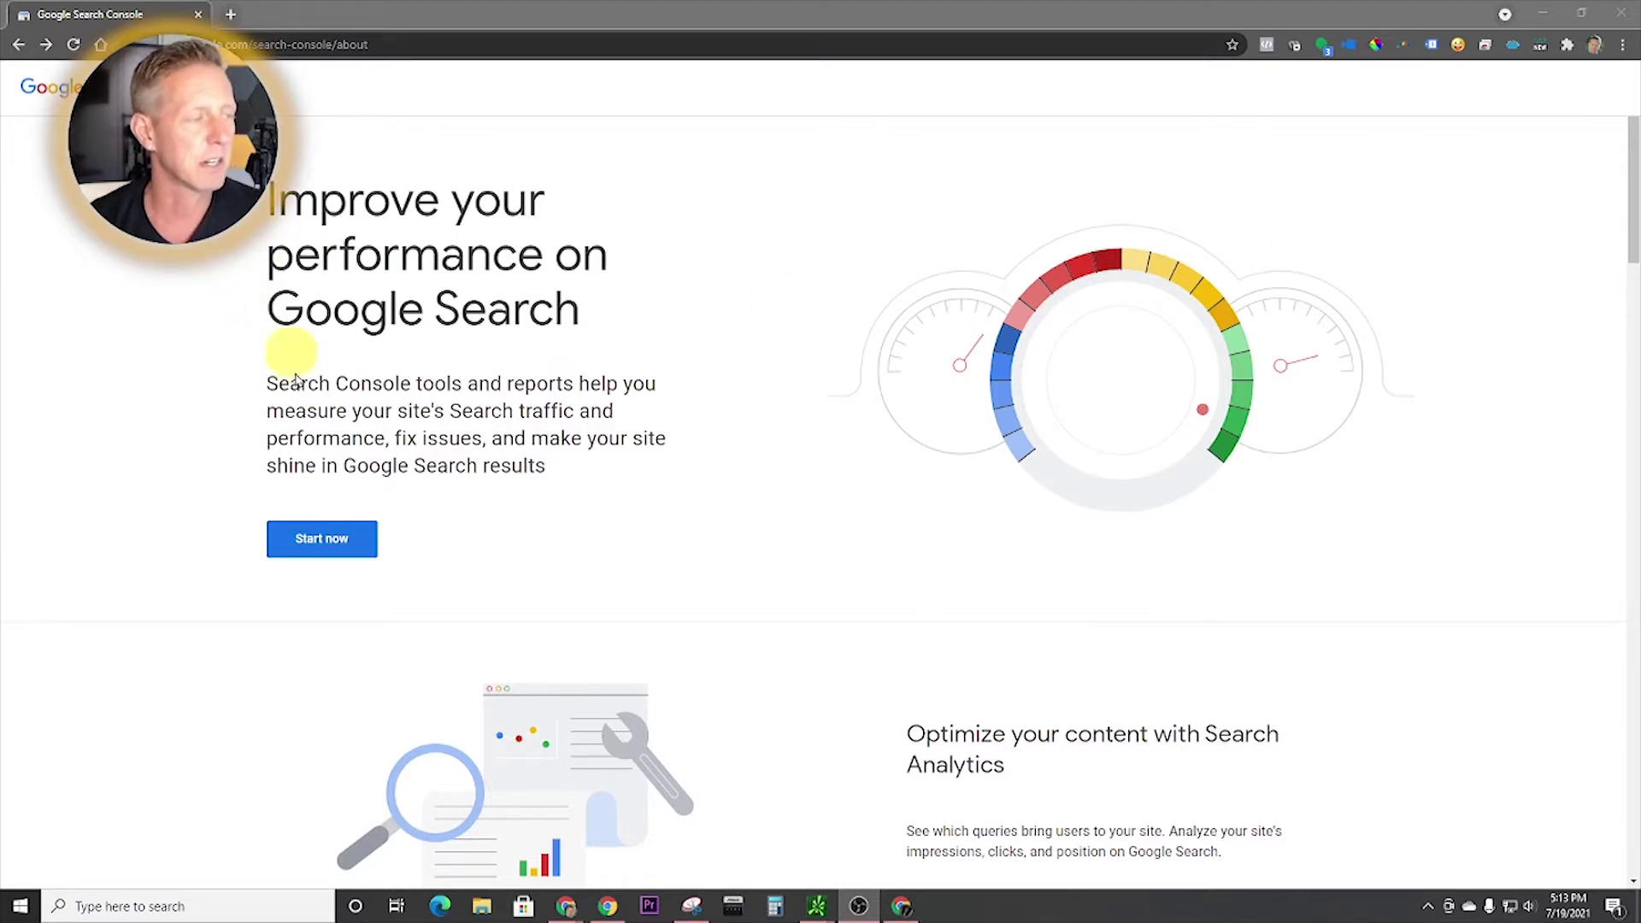
- Start Search Console from the about page to reach the Overview dashboard
{"action": "left_click", "coordinate": [333, 545]}
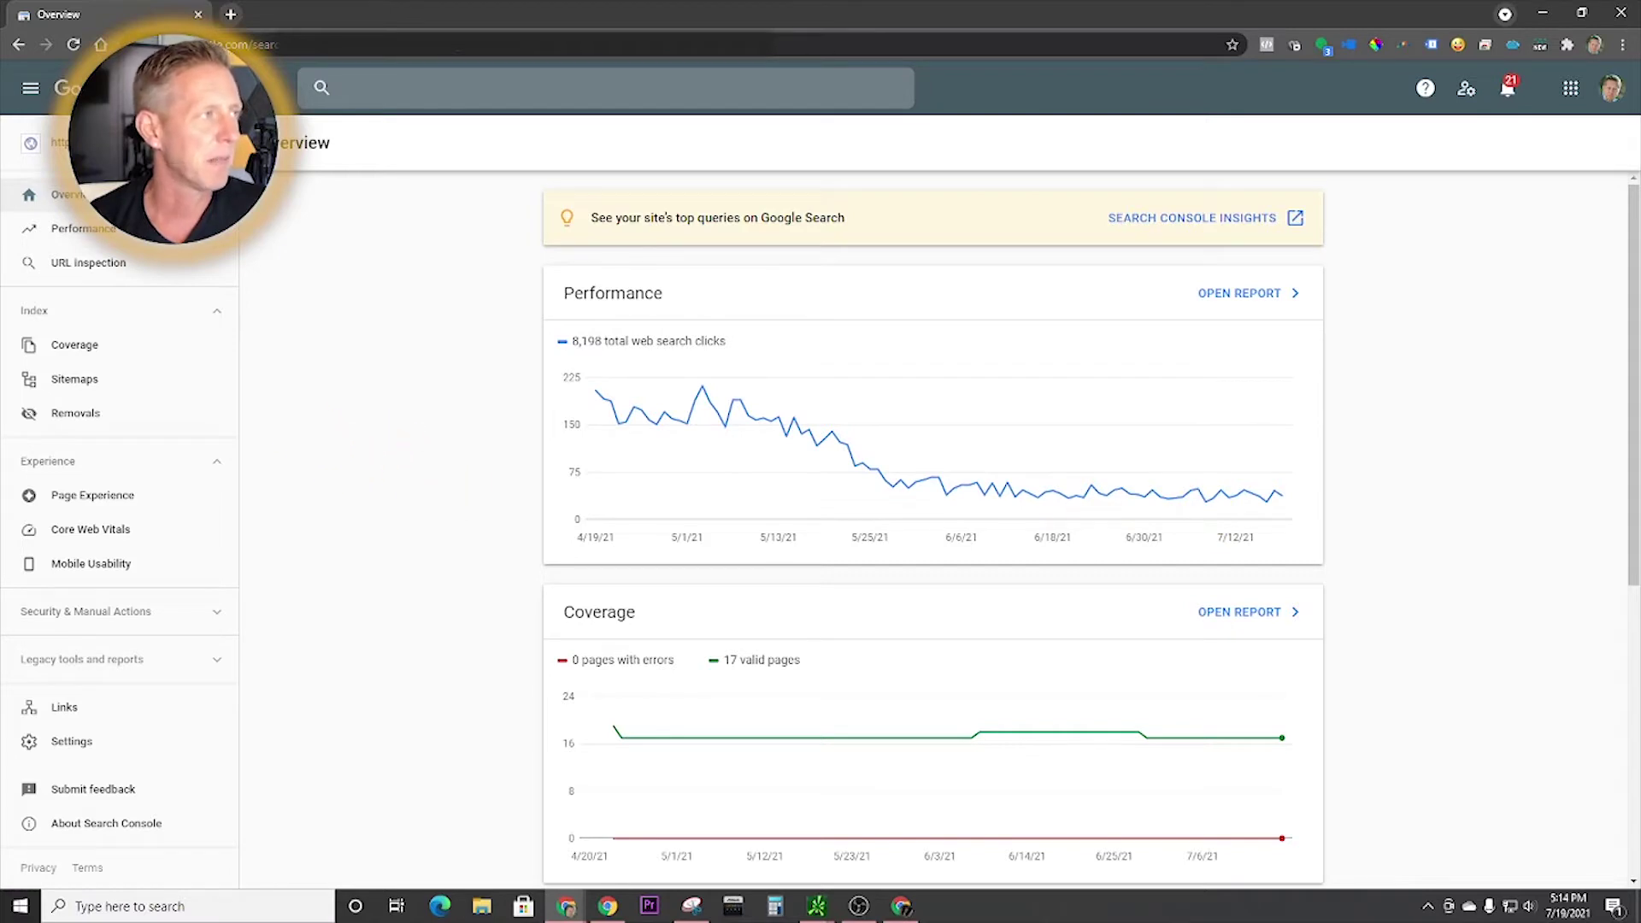
- Add a new Domain property for the site's www domain, correcting a typo in the name
{"action": "left_click", "coordinate": [128, 143]}
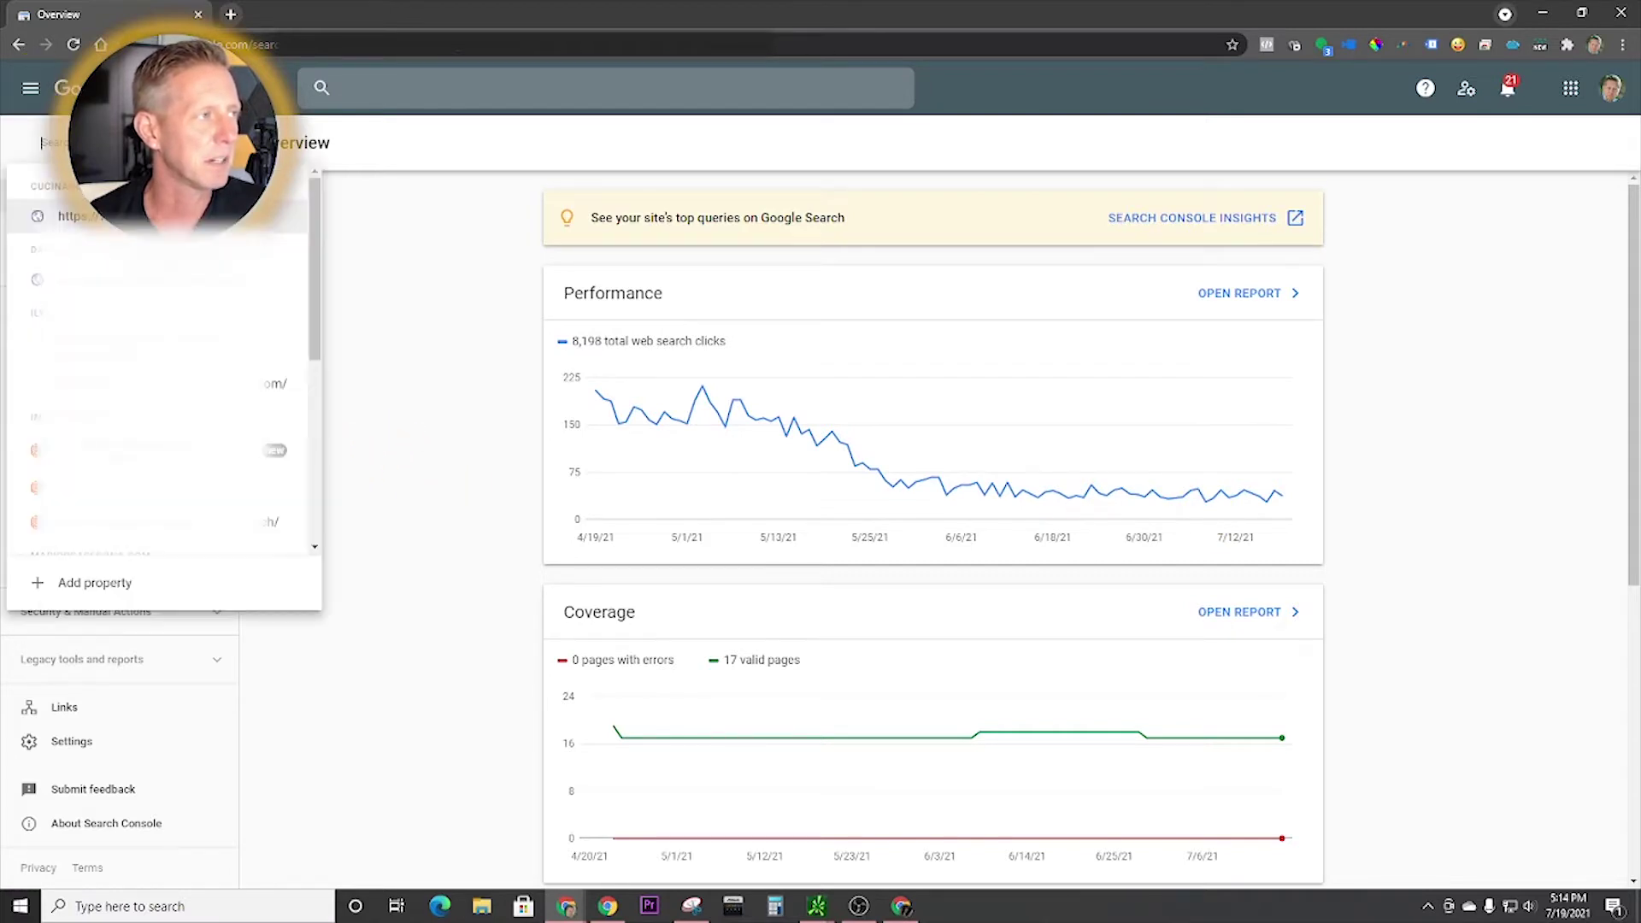
{"action": "left_click", "coordinate": [49, 580]}
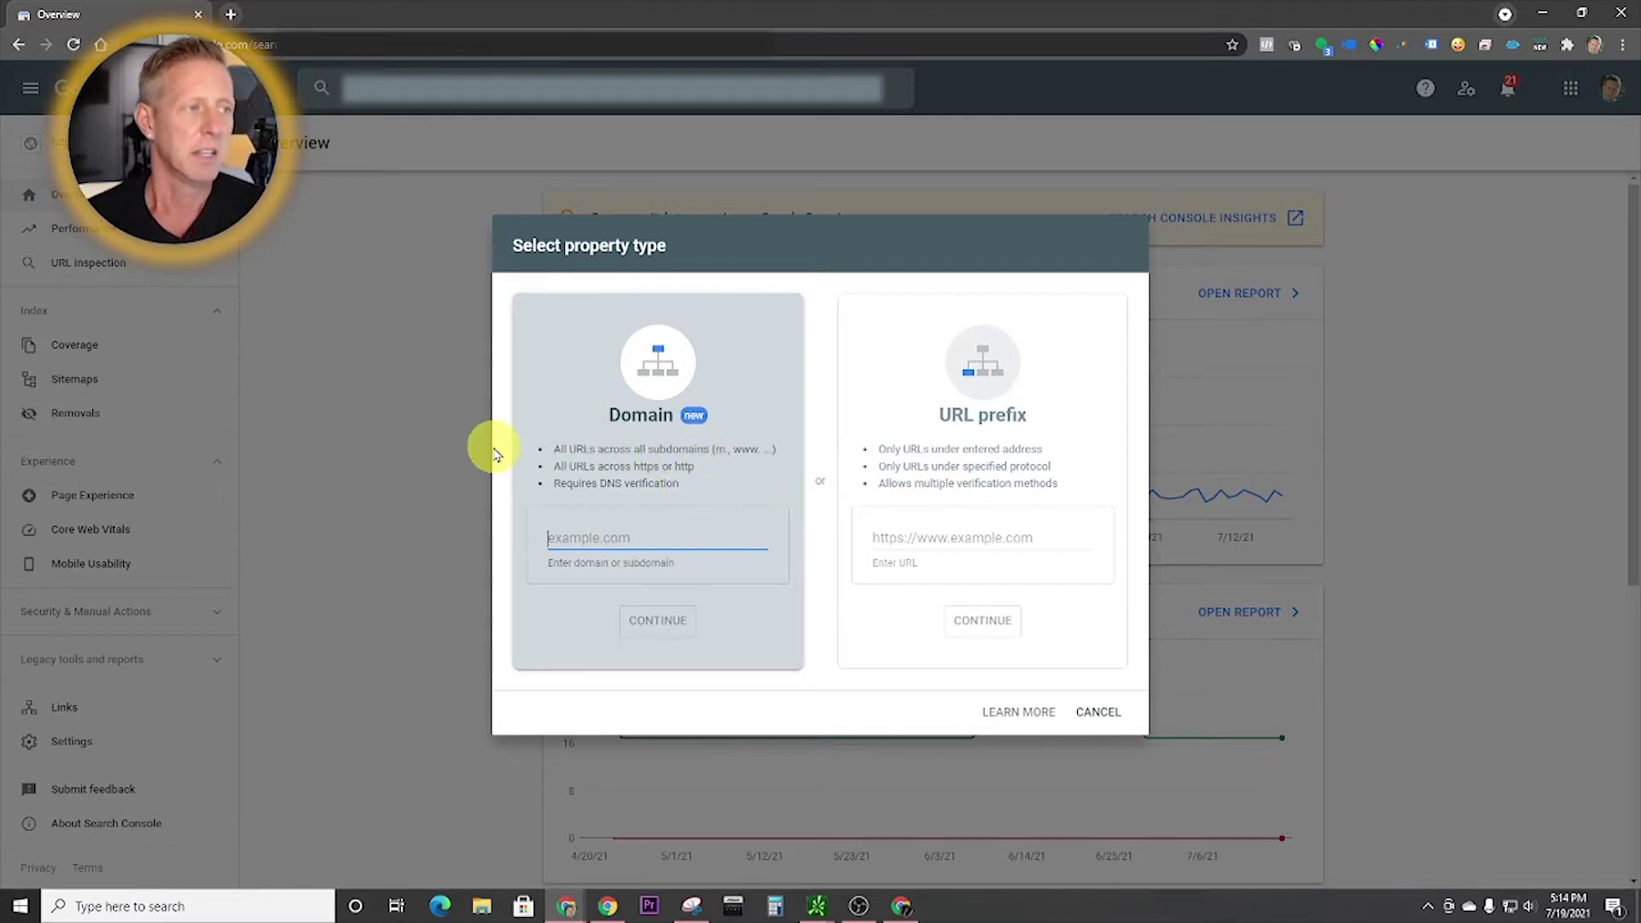
{"action": "type", "text": "ww"}
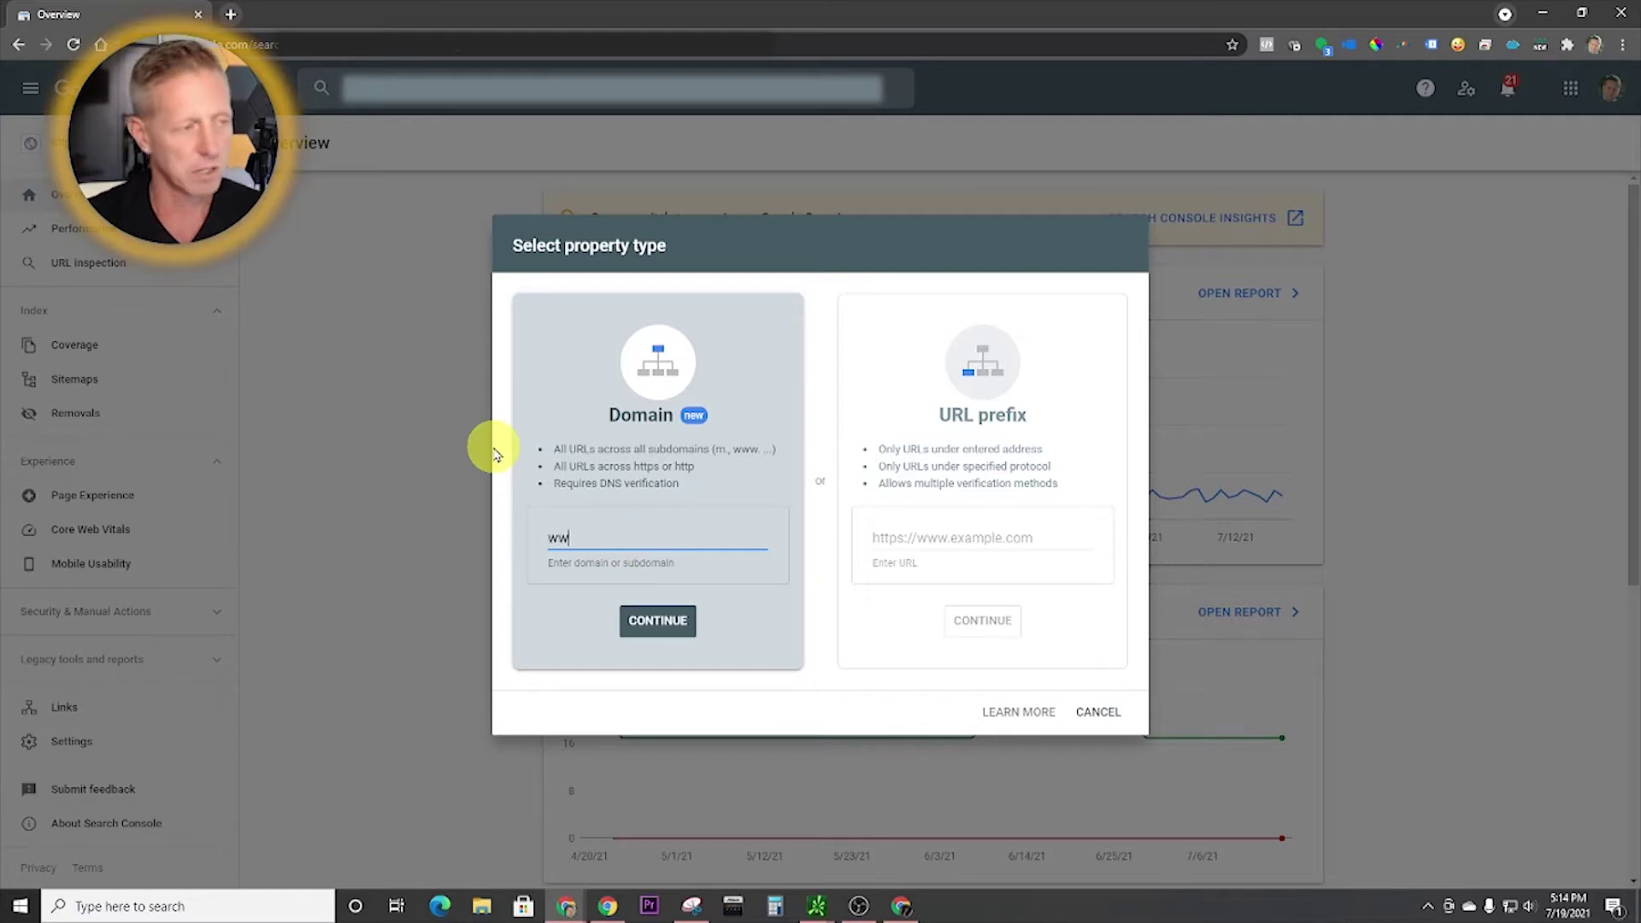
{"action": "type", "text": "w.zackgreenfiel"}
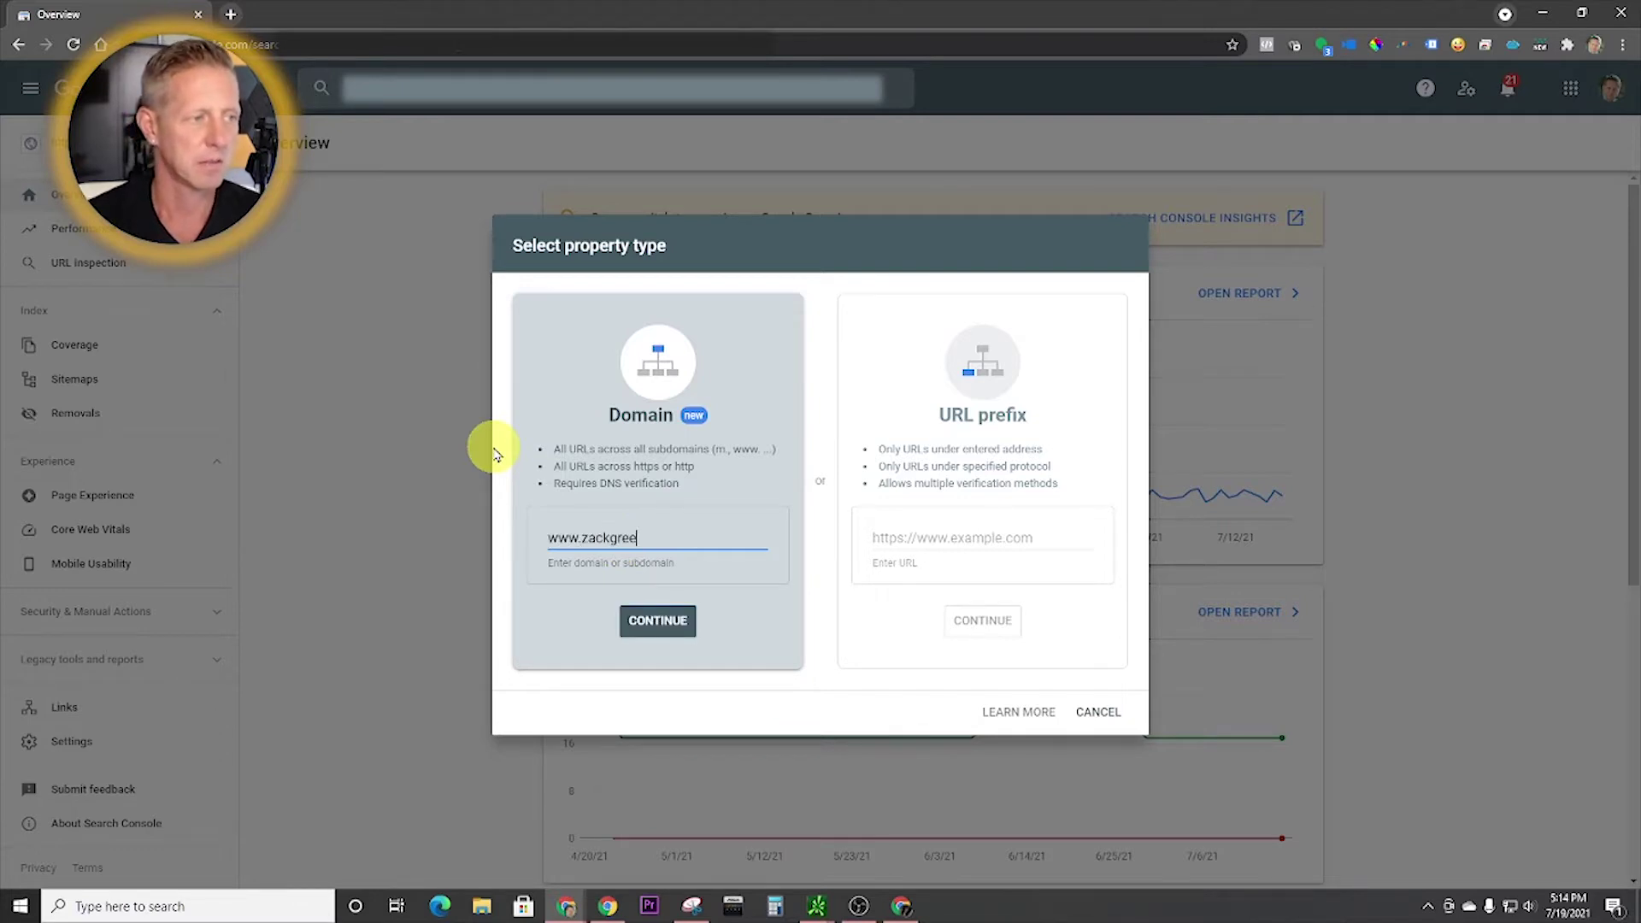
{"action": "key", "text": "BackSpace"}
{"action": "key", "text": "BackSpace"}
{"action": "key", "text": "BackSpace"}
{"action": "key", "text": "BackSpace"}
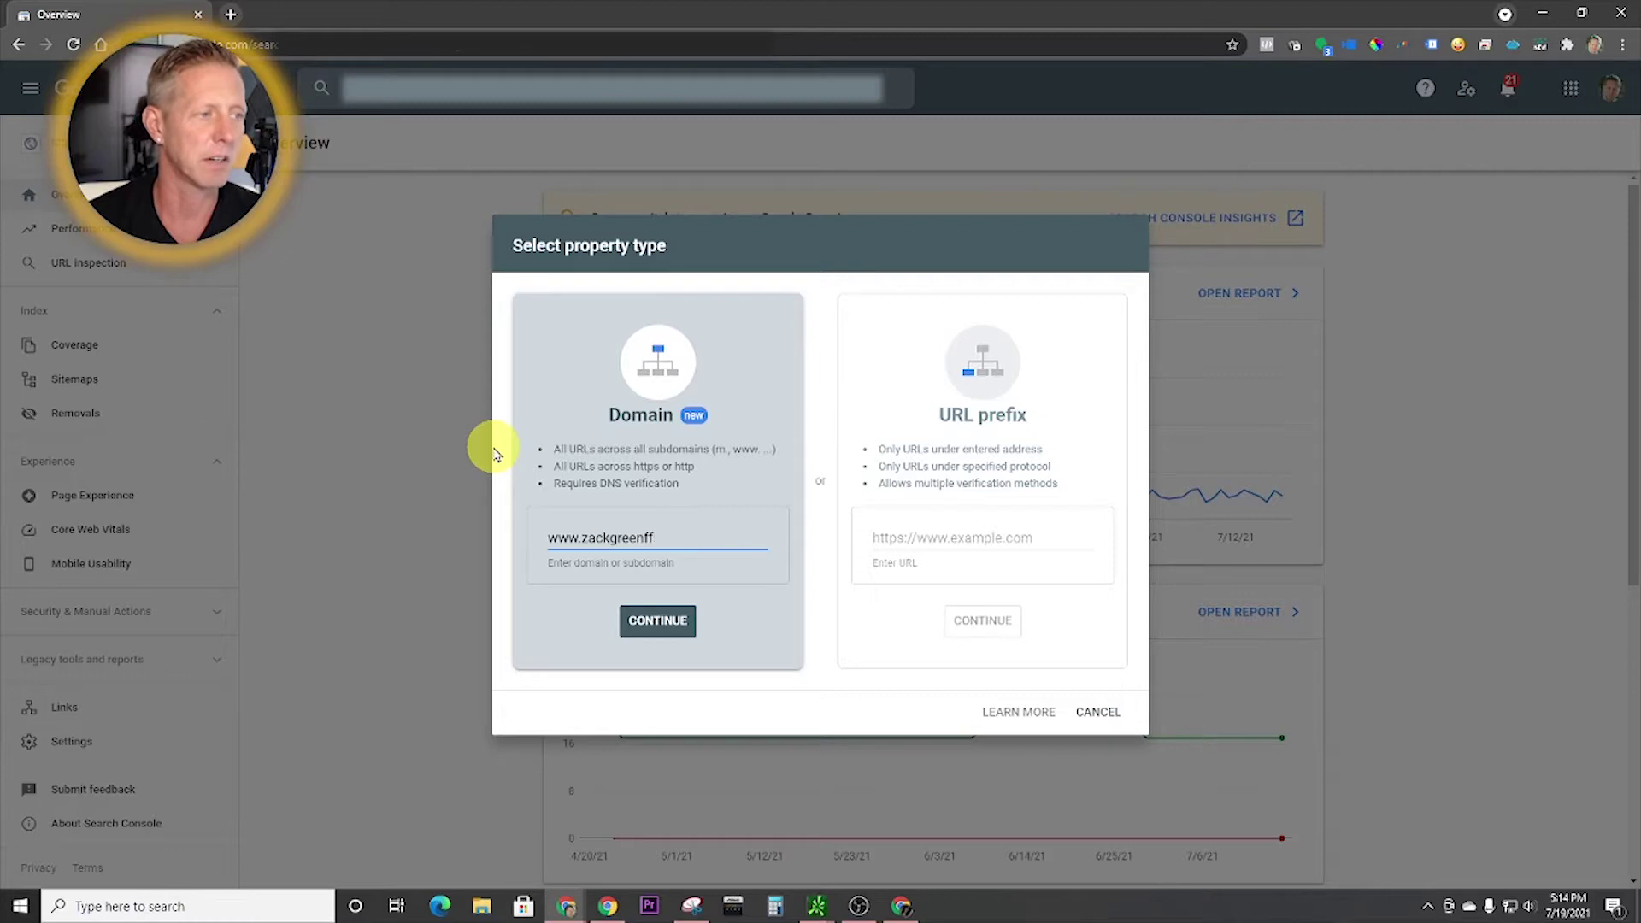
{"action": "type", "text": "ield.com"}
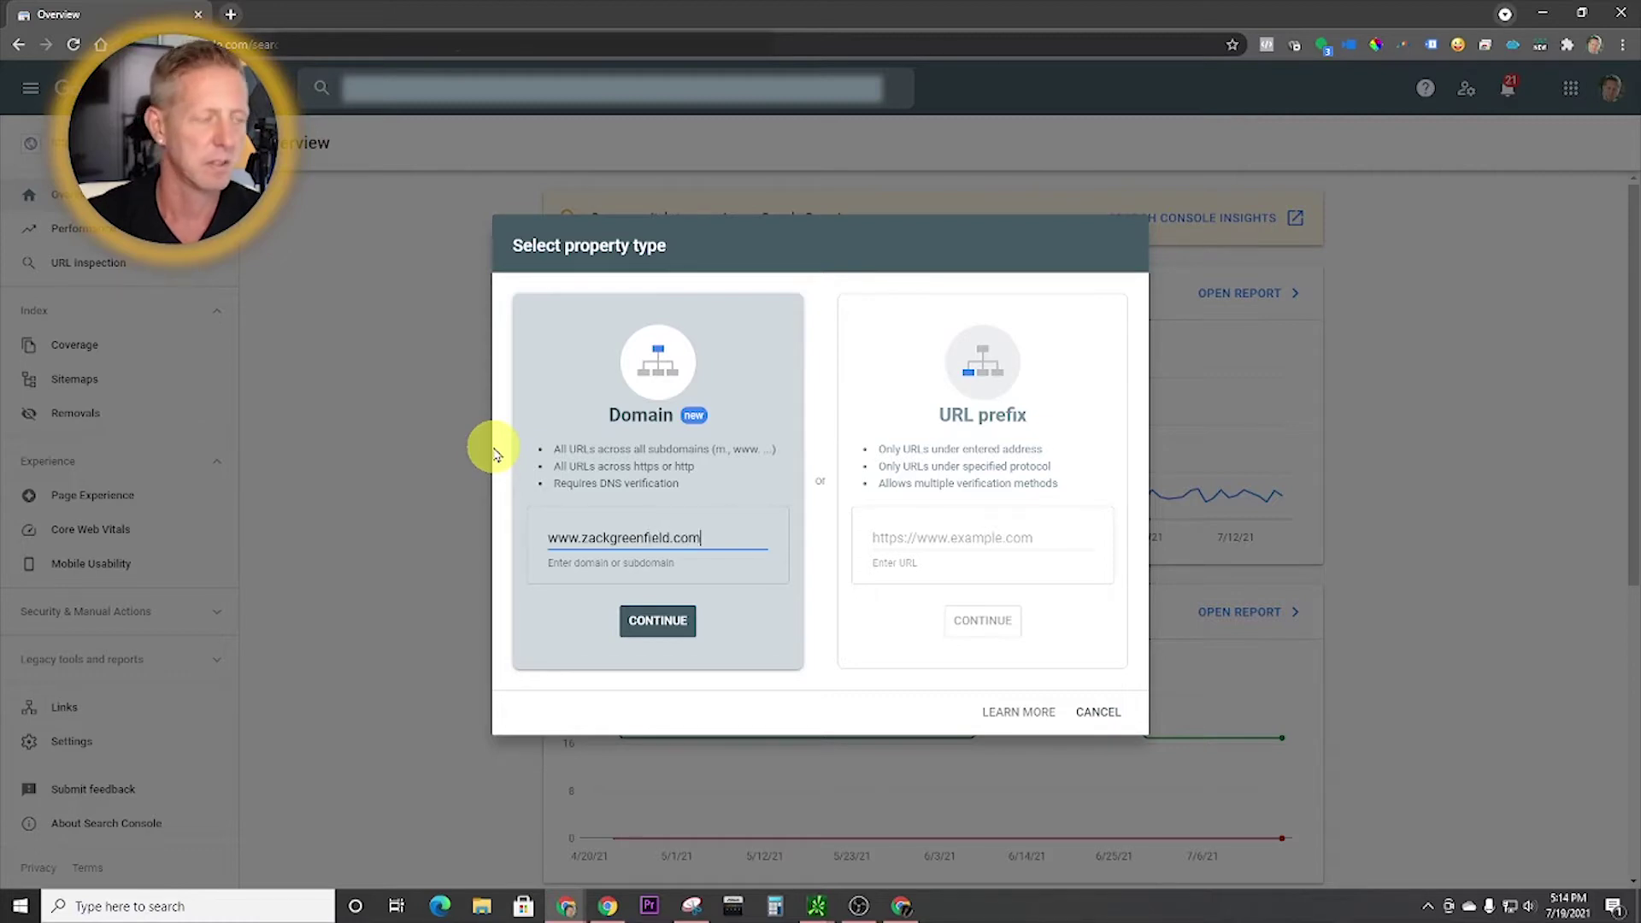
{"action": "left_click", "coordinate": [675, 630]}
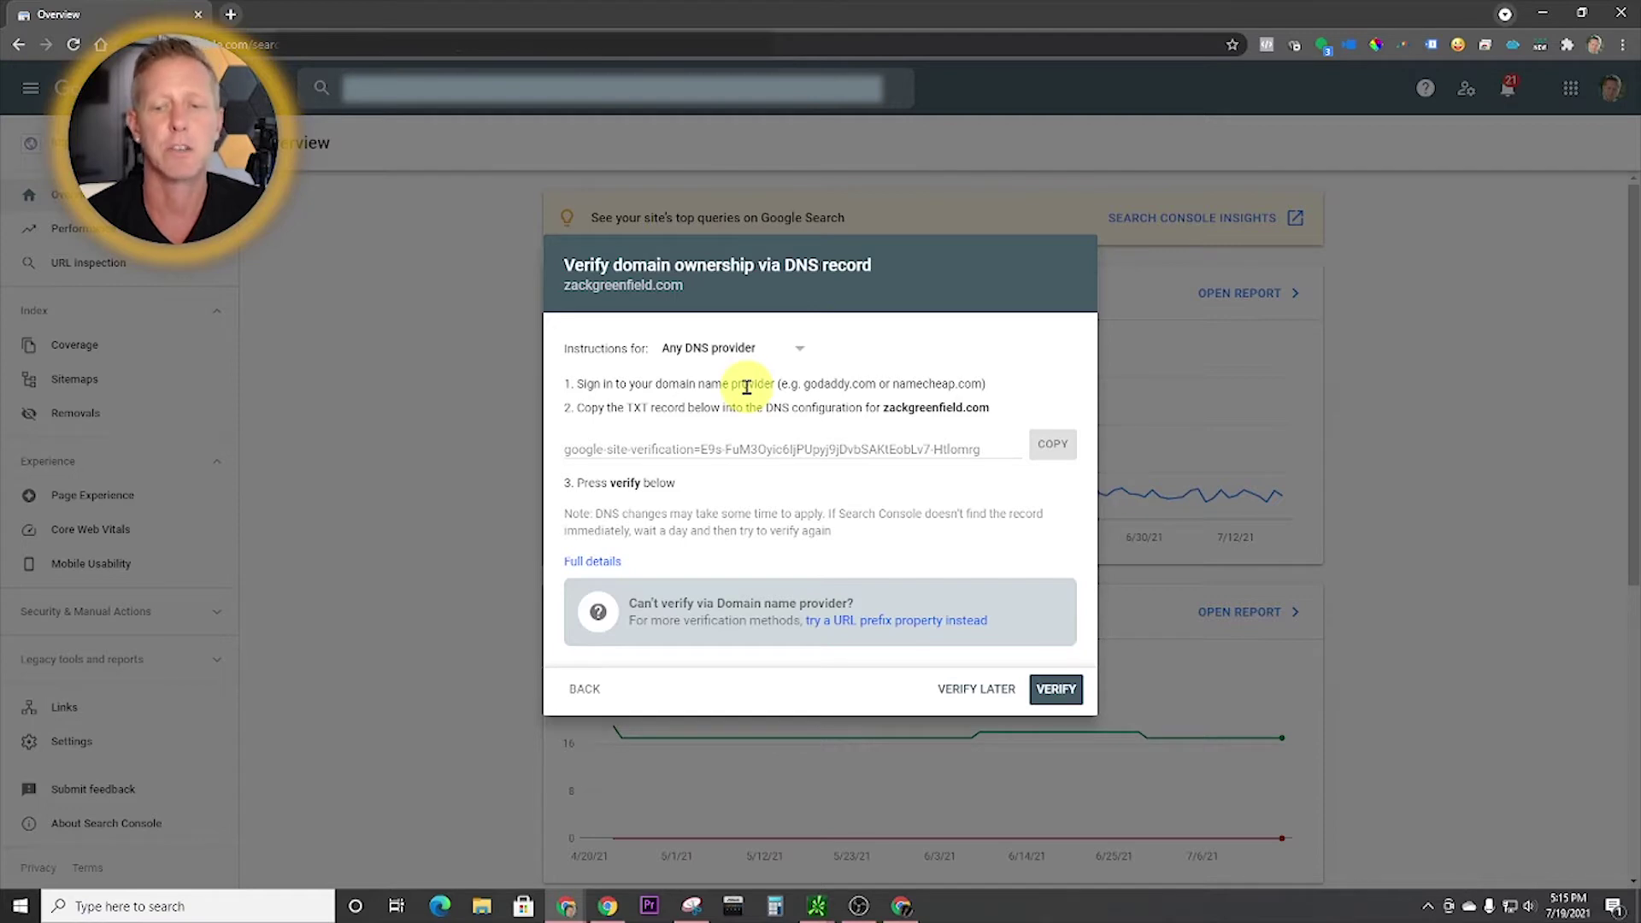
- Copy the TXT verification record shown for the new domain property
{"action": "left_click", "coordinate": [1053, 442]}
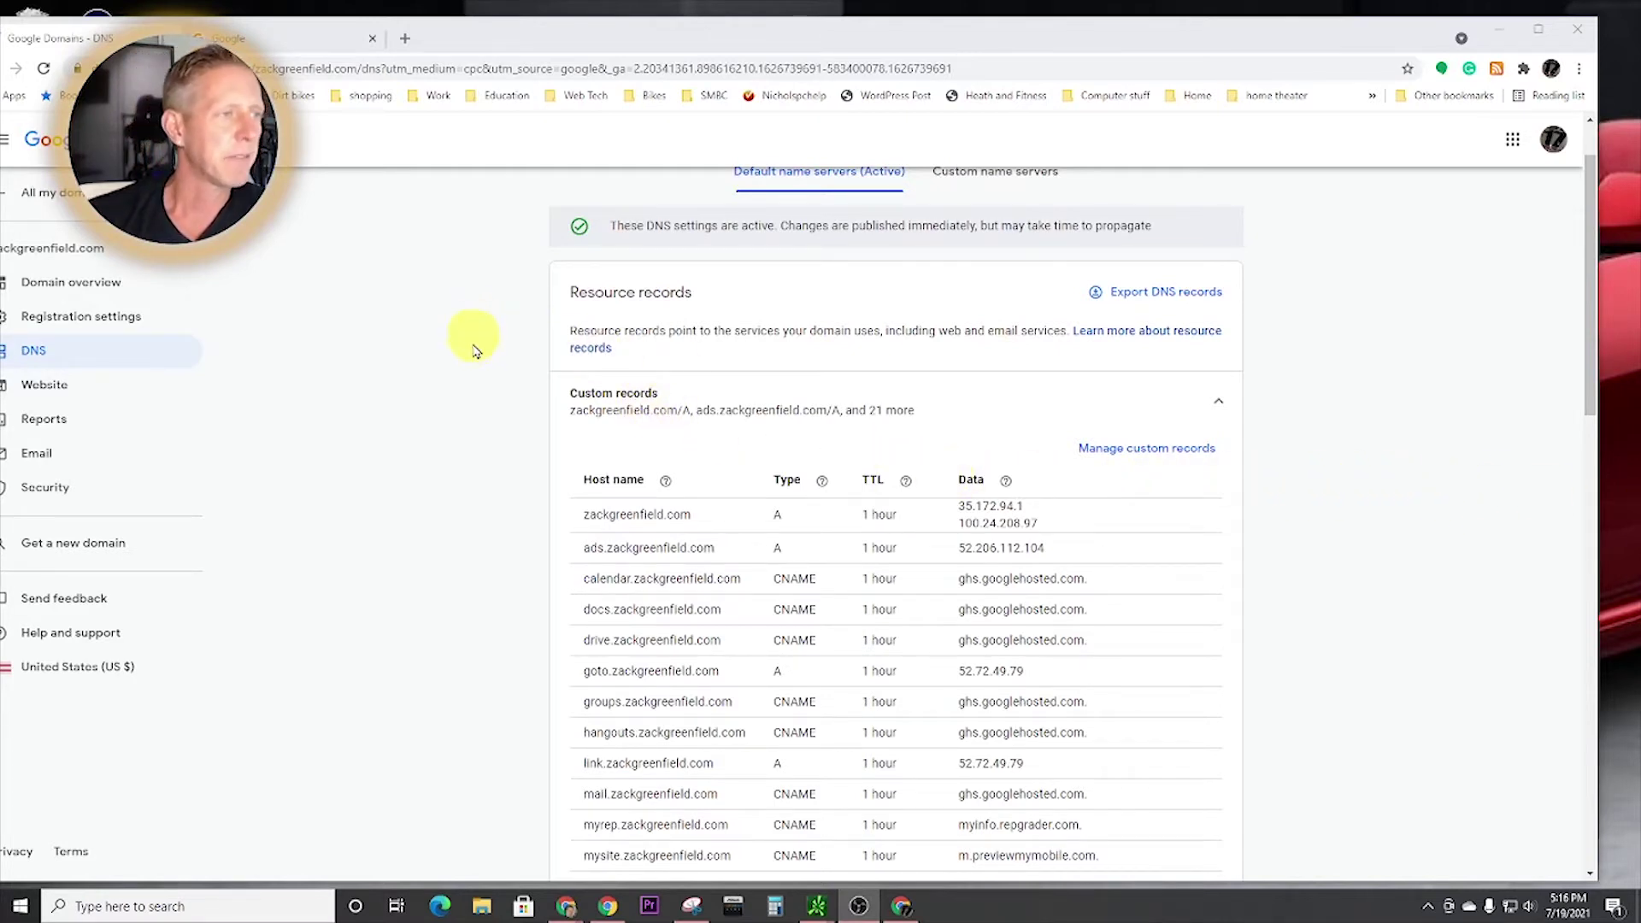
- Review the domain's existing DNS resource records, then go to Manage custom records
{"action": "scroll", "coordinate": [616, 460], "scroll_direction": "down", "scroll_amount": 2}
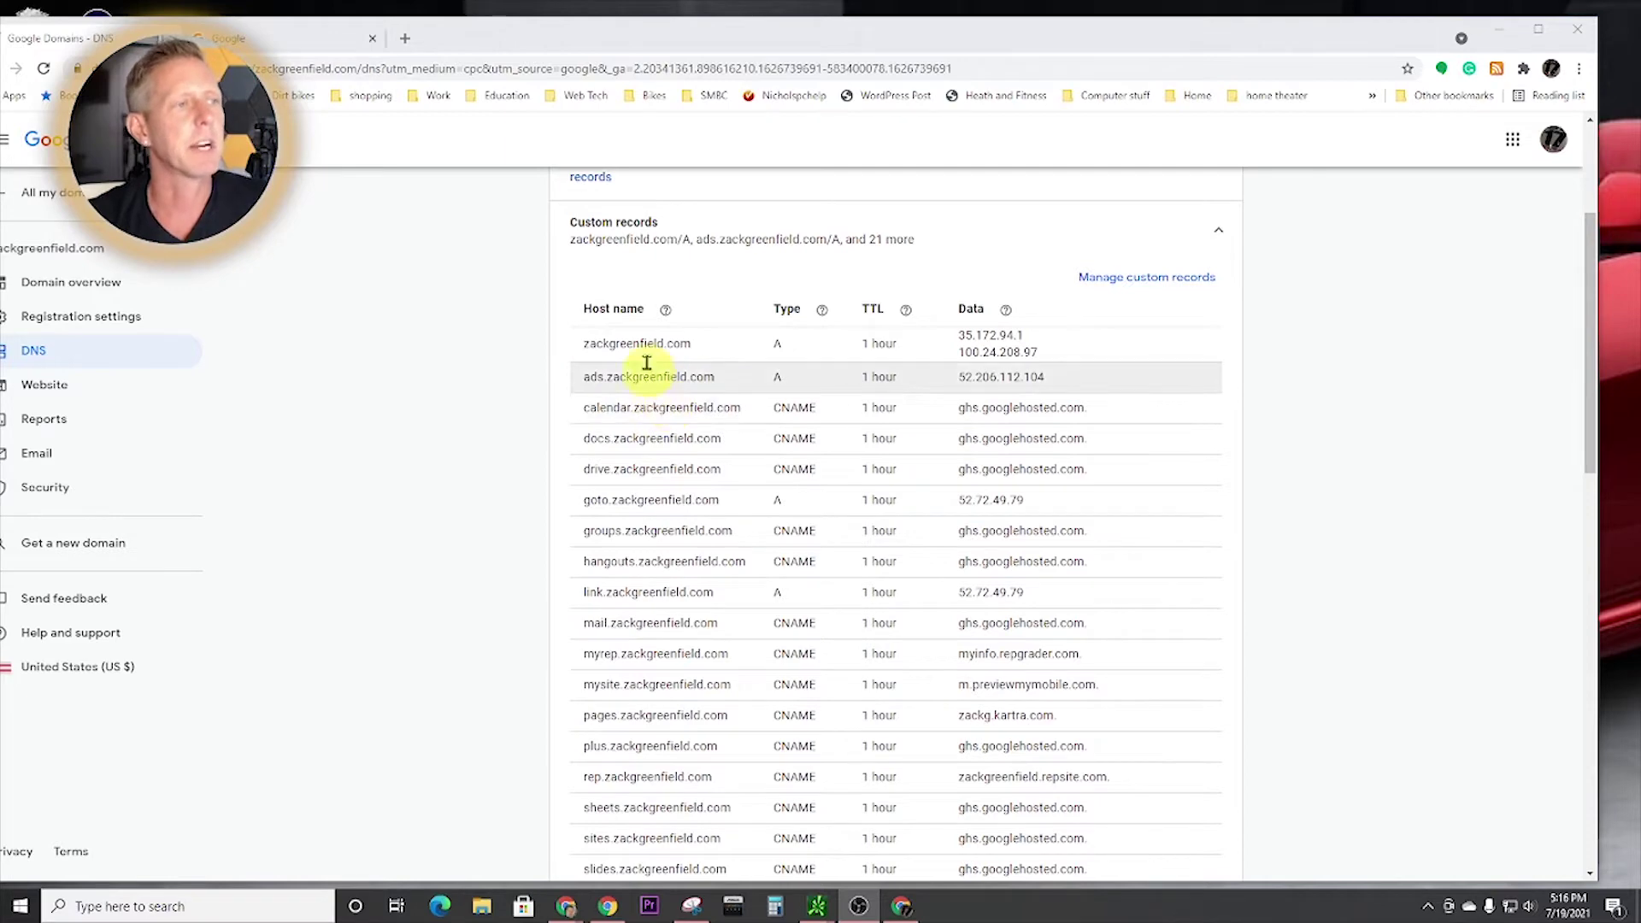
{"action": "scroll", "coordinate": [710, 419], "scroll_direction": "down", "scroll_amount": 1}
{"action": "scroll", "coordinate": [713, 379], "scroll_direction": "up", "scroll_amount": 4}
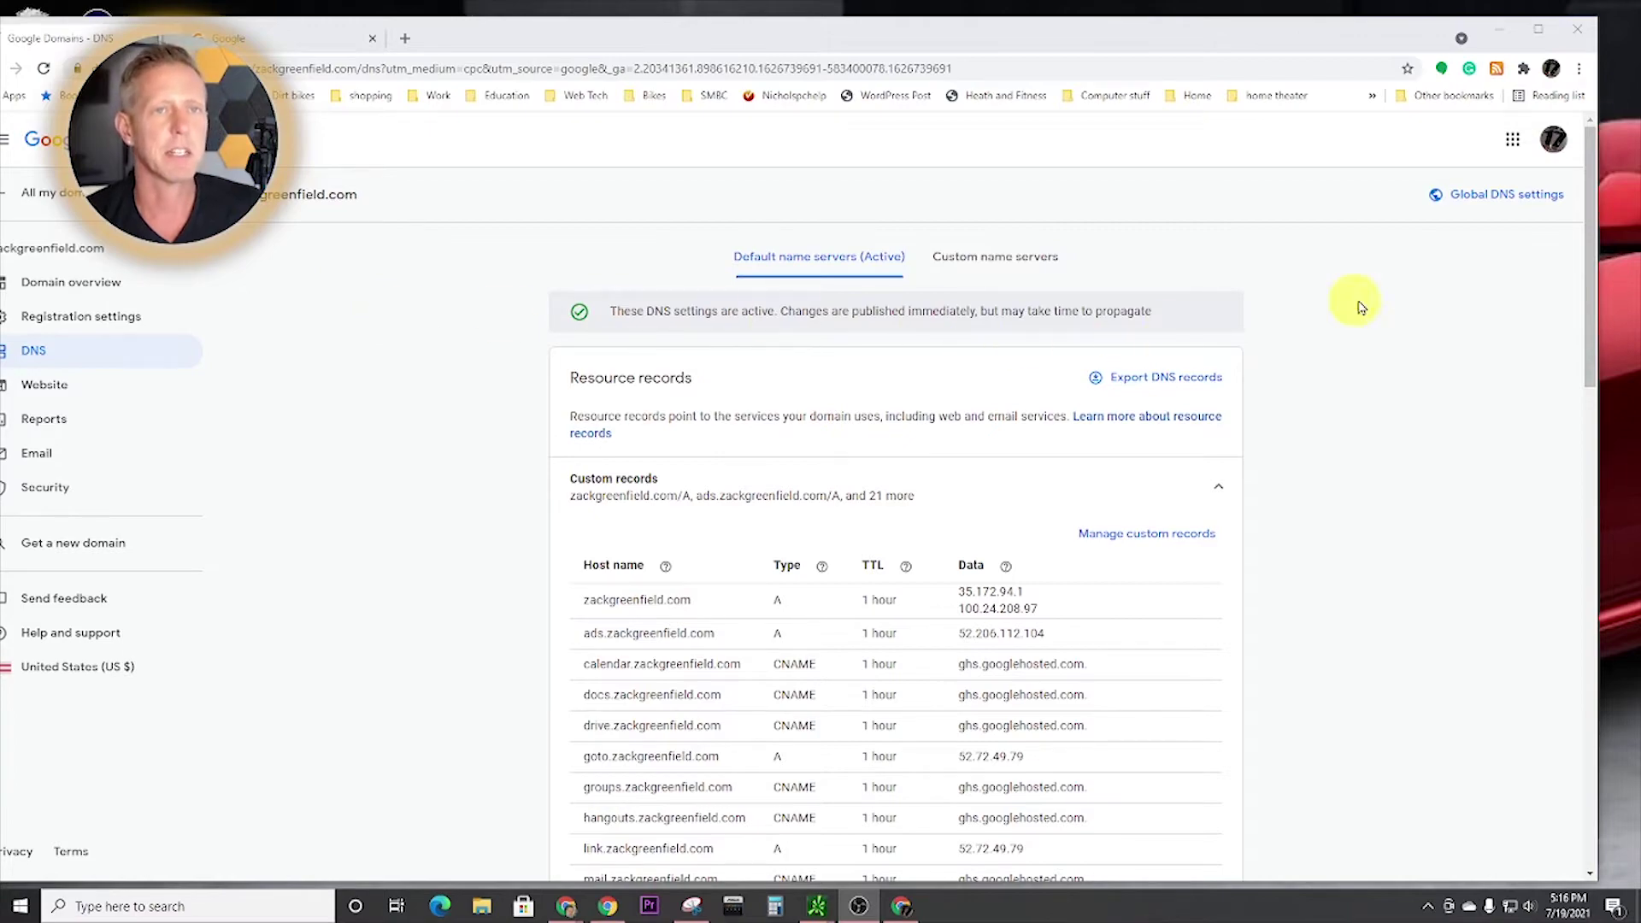
{"action": "scroll", "coordinate": [703, 476], "scroll_direction": "down", "scroll_amount": 7}
{"action": "scroll", "coordinate": [722, 483], "scroll_direction": "down", "scroll_amount": 3}
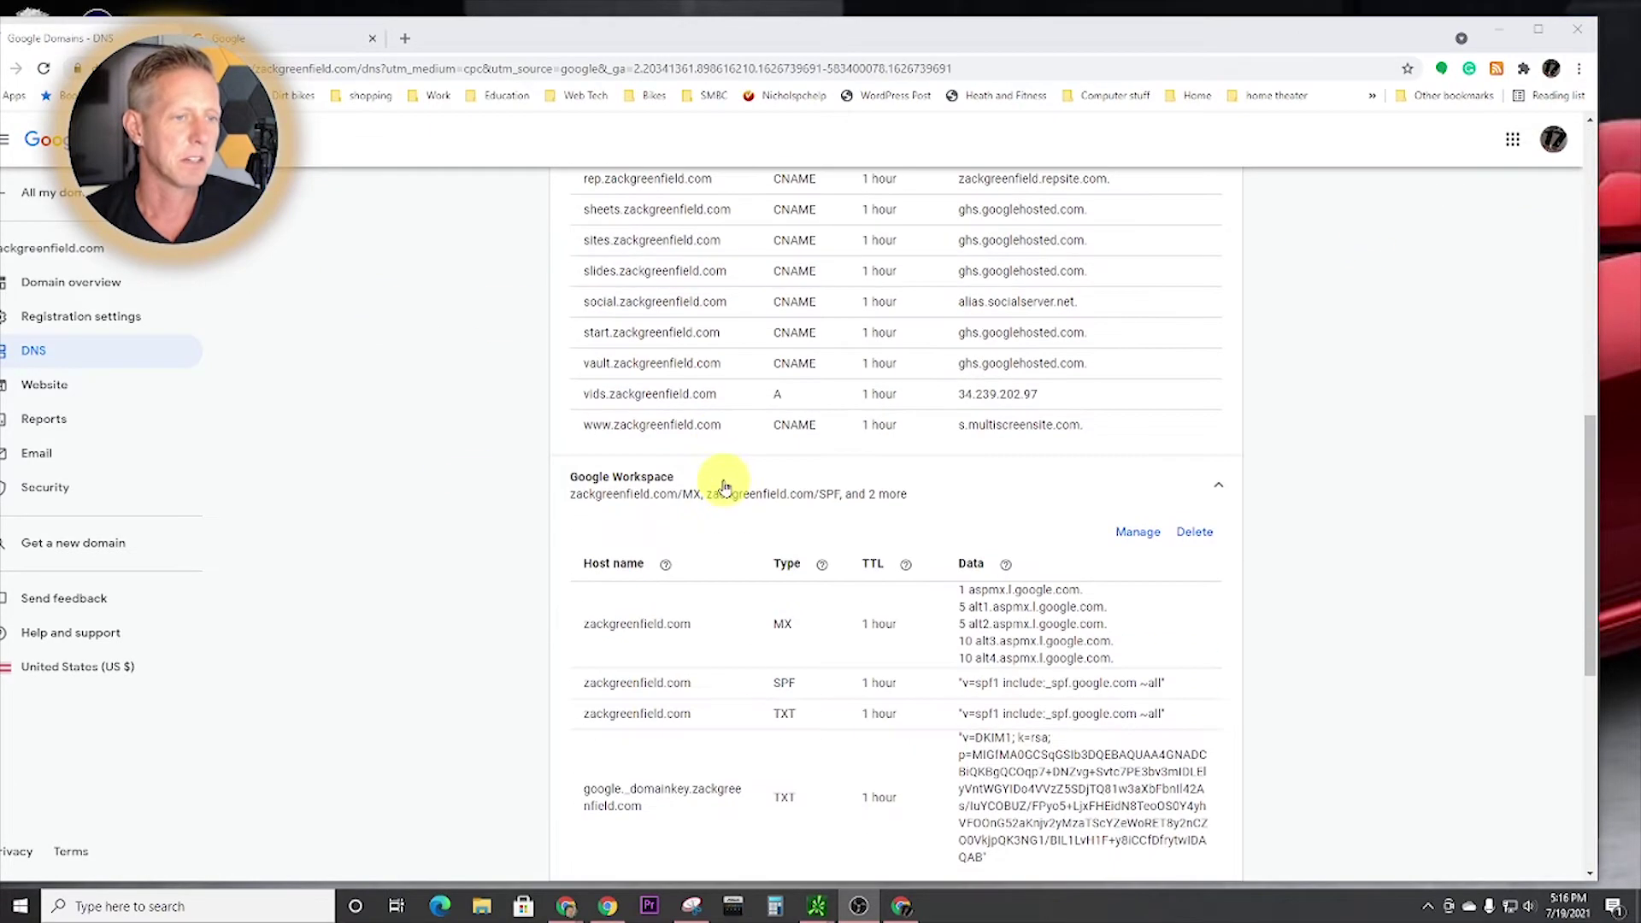
{"action": "scroll", "coordinate": [795, 483], "scroll_direction": "up", "scroll_amount": 10}
{"action": "scroll", "coordinate": [770, 483], "scroll_direction": "down", "scroll_amount": 1}
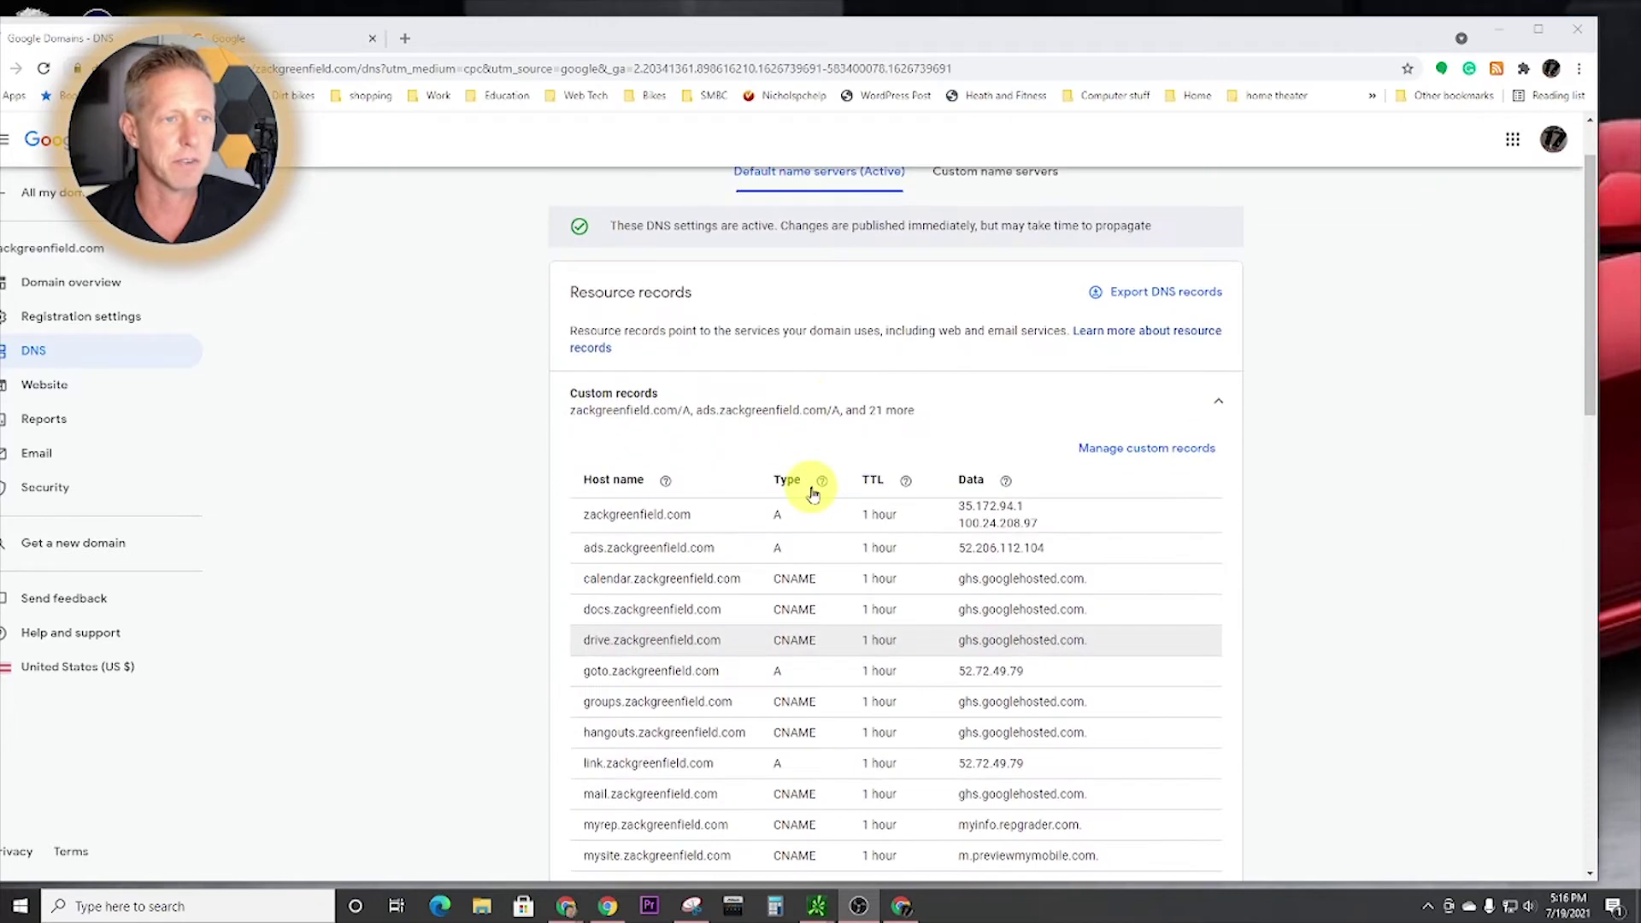
{"action": "left_click", "coordinate": [1152, 450]}
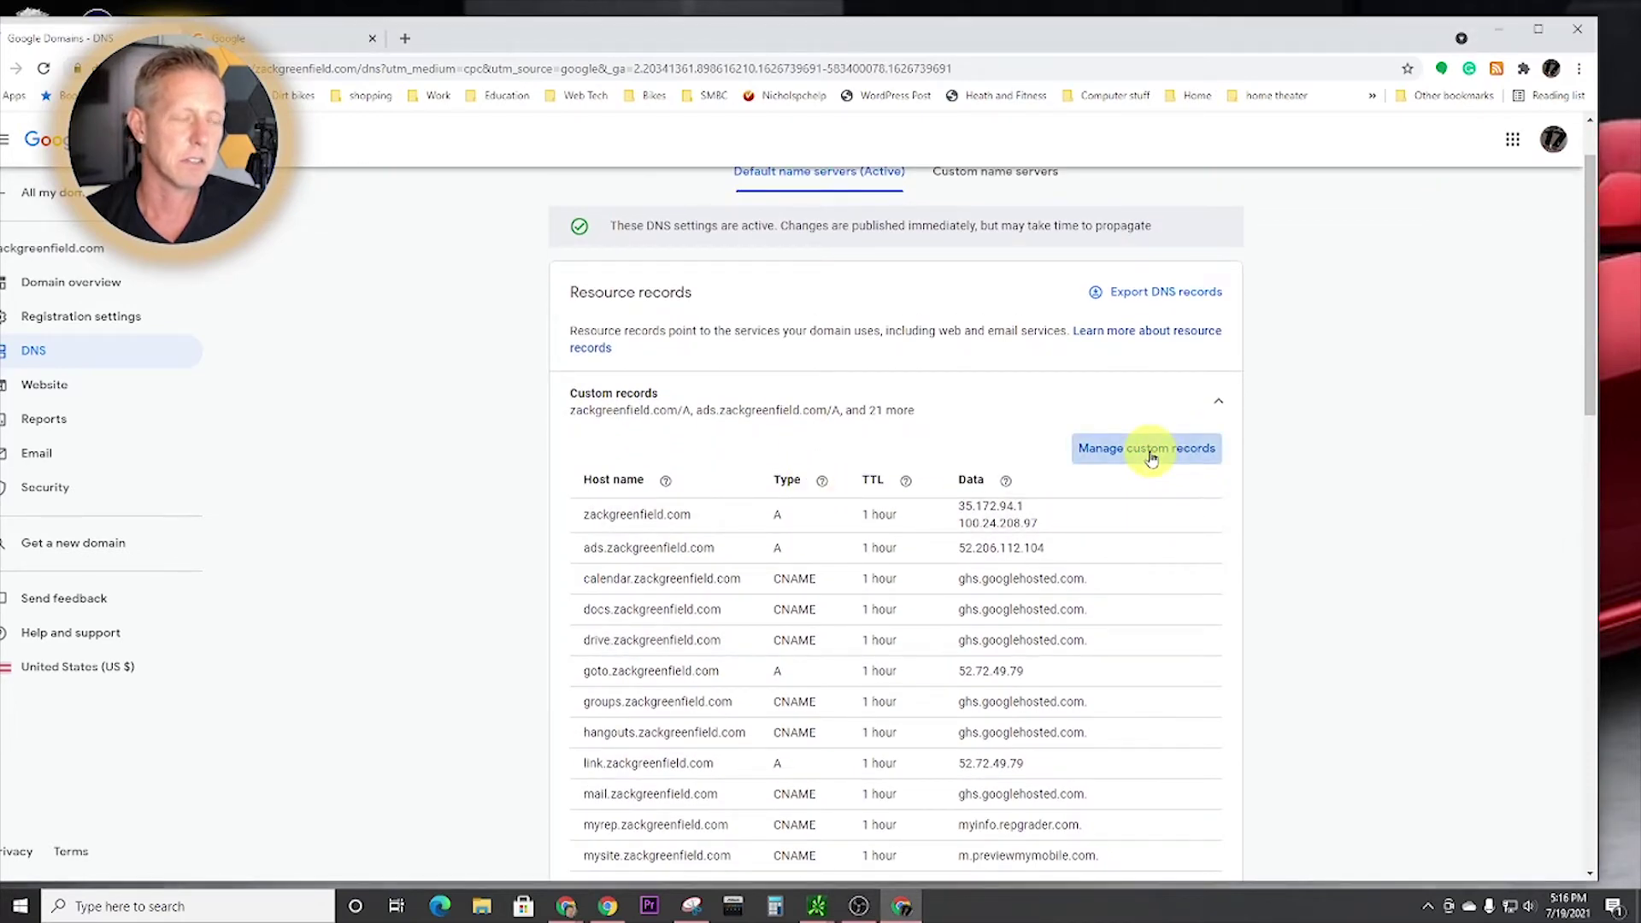
- Add a TXT record with the pasted google-site-verification string as its data and save it
{"action": "scroll", "coordinate": [839, 457], "scroll_direction": "down", "scroll_amount": 4}
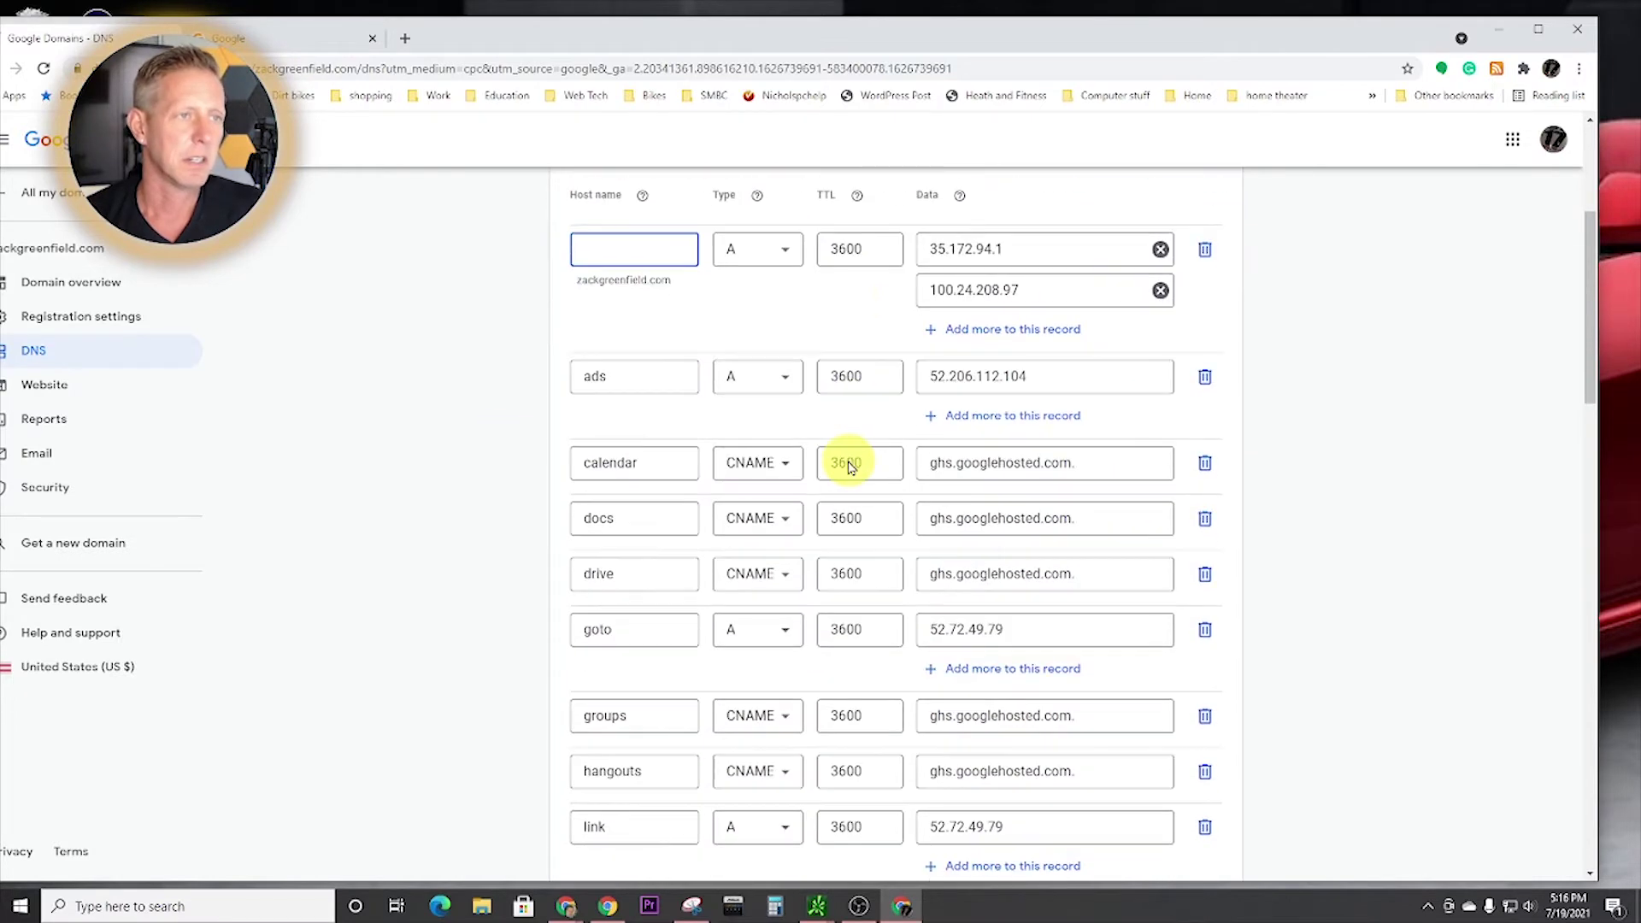
{"action": "scroll", "coordinate": [838, 457], "scroll_direction": "up", "scroll_amount": 3}
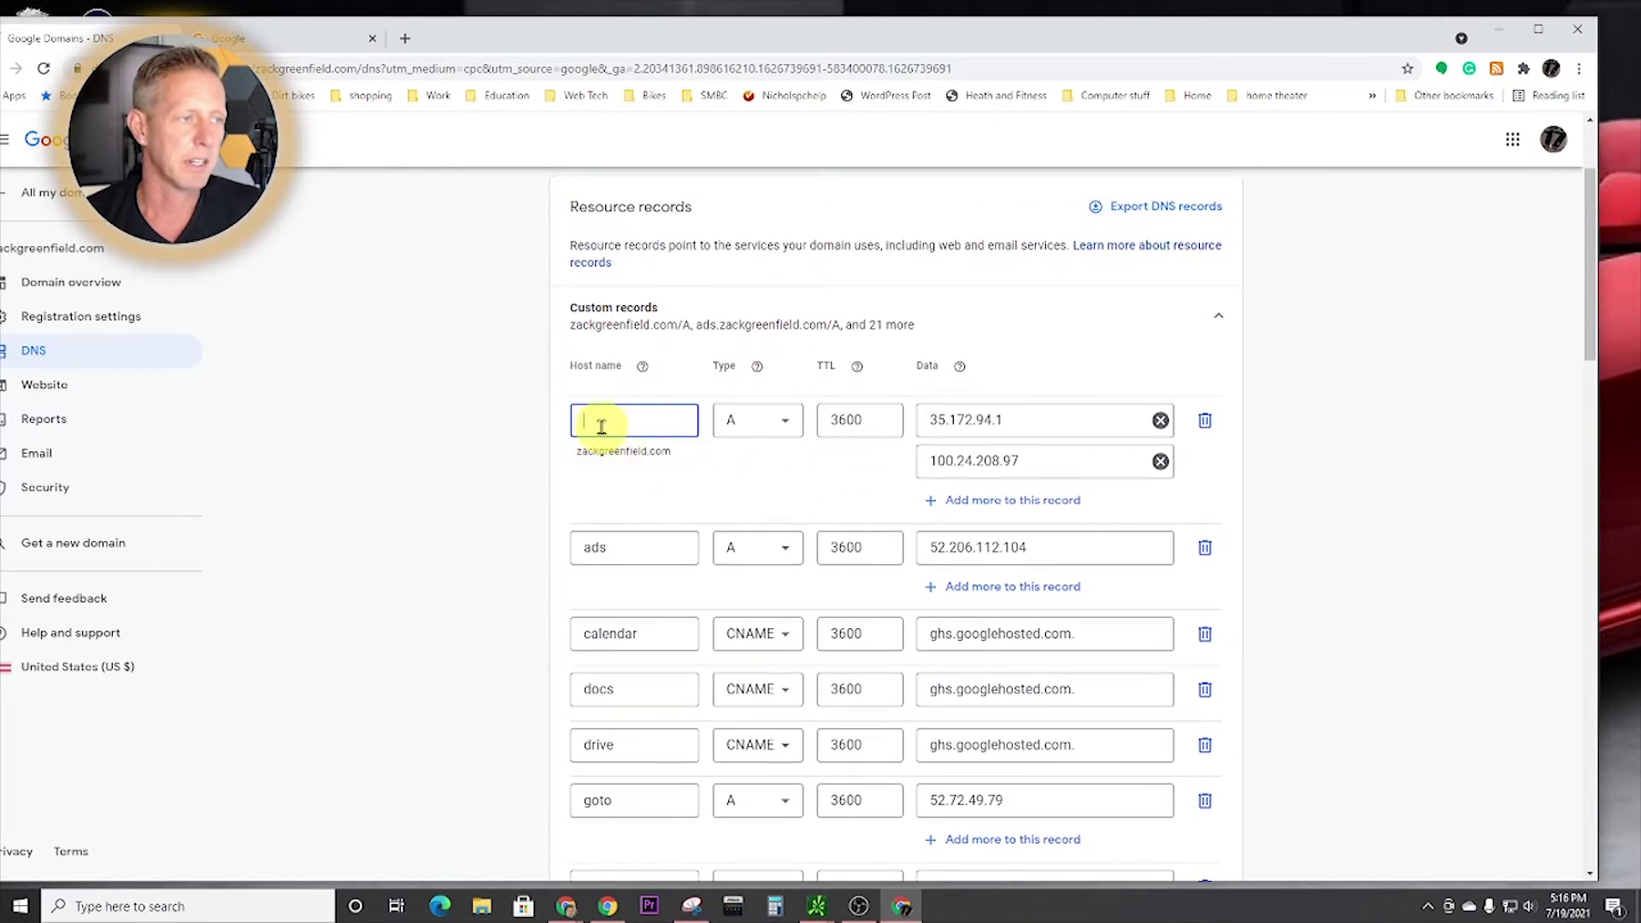
{"action": "left_click", "coordinate": [788, 425]}
{"action": "scroll", "coordinate": [752, 526], "scroll_direction": "down", "scroll_amount": 2}
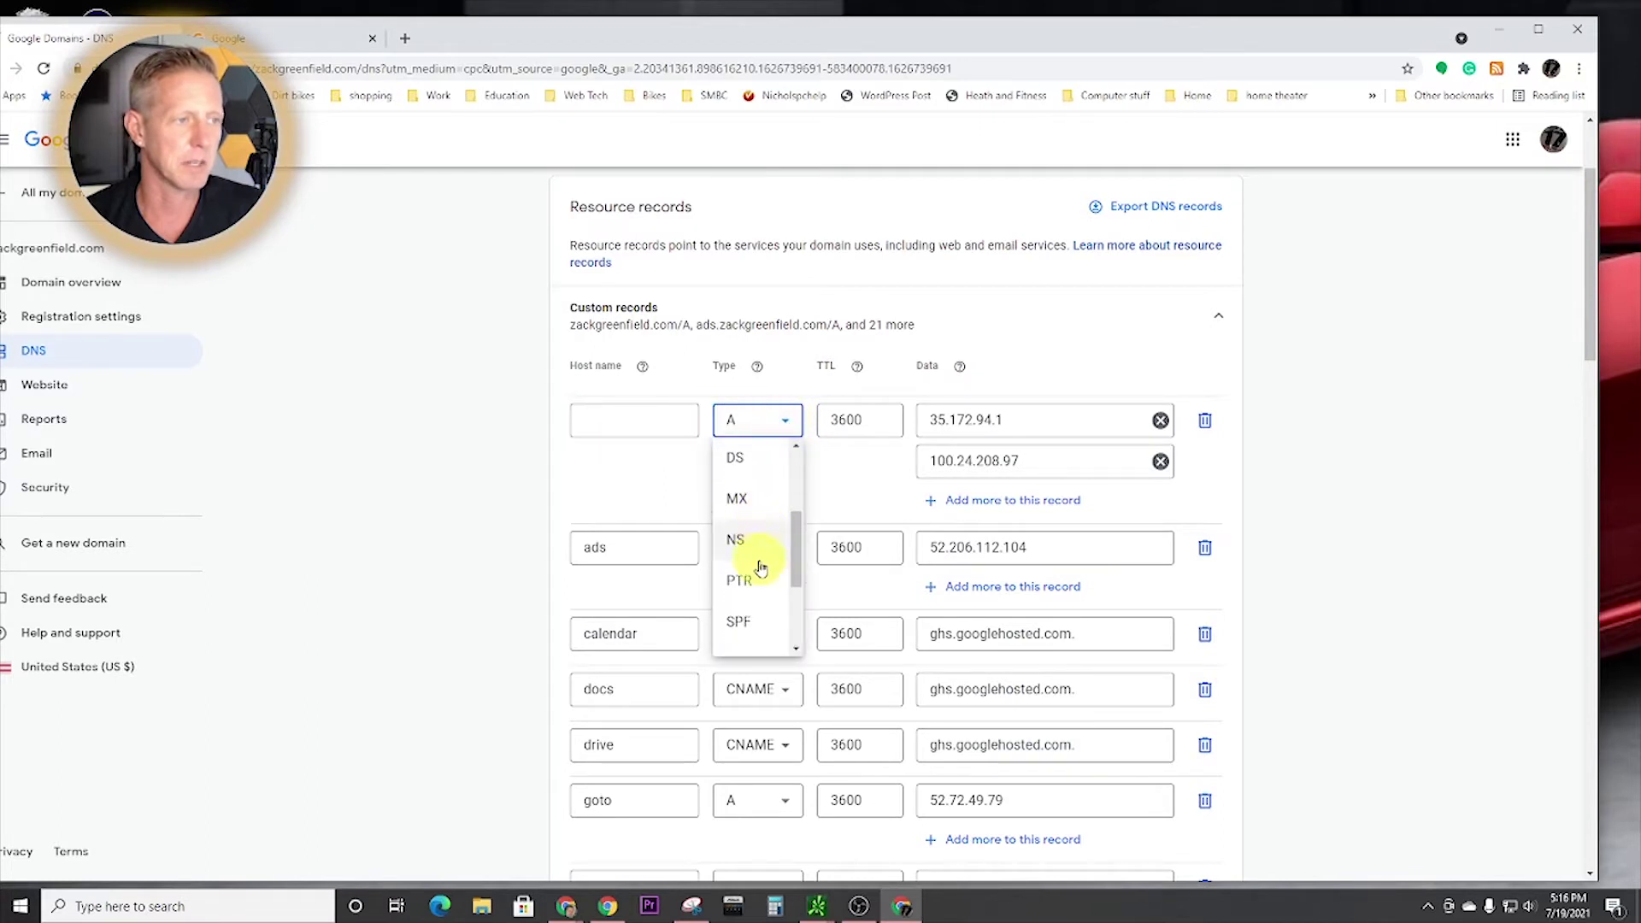
{"action": "scroll", "coordinate": [756, 581], "scroll_direction": "down", "scroll_amount": 2}
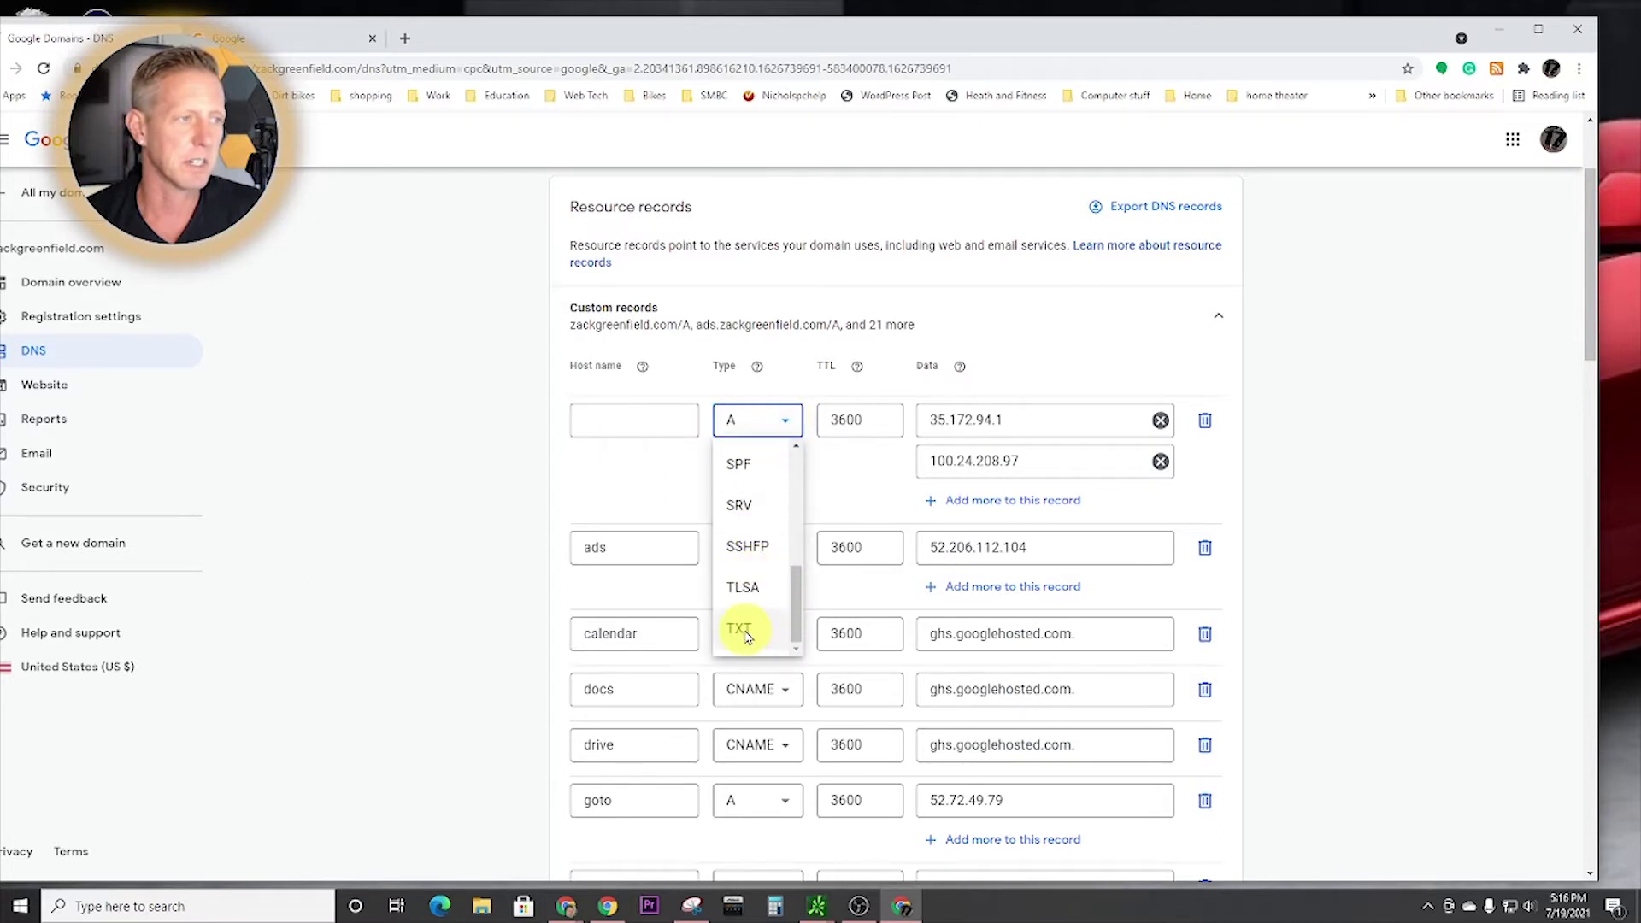
{"action": "left_click", "coordinate": [742, 630]}
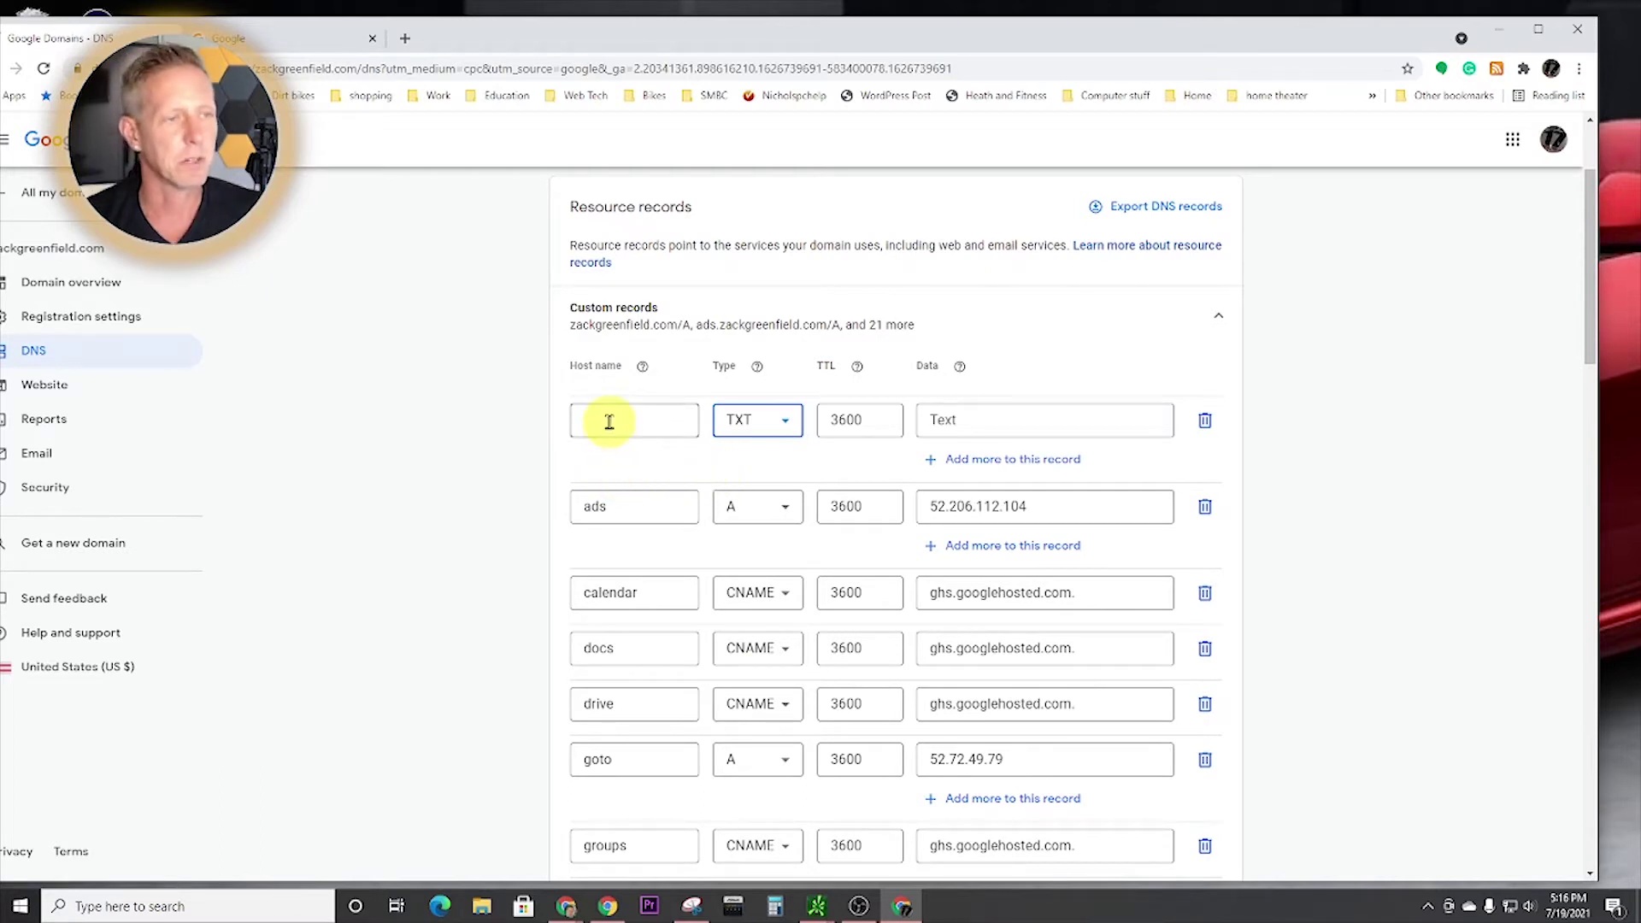
{"action": "left_click", "coordinate": [959, 420]}
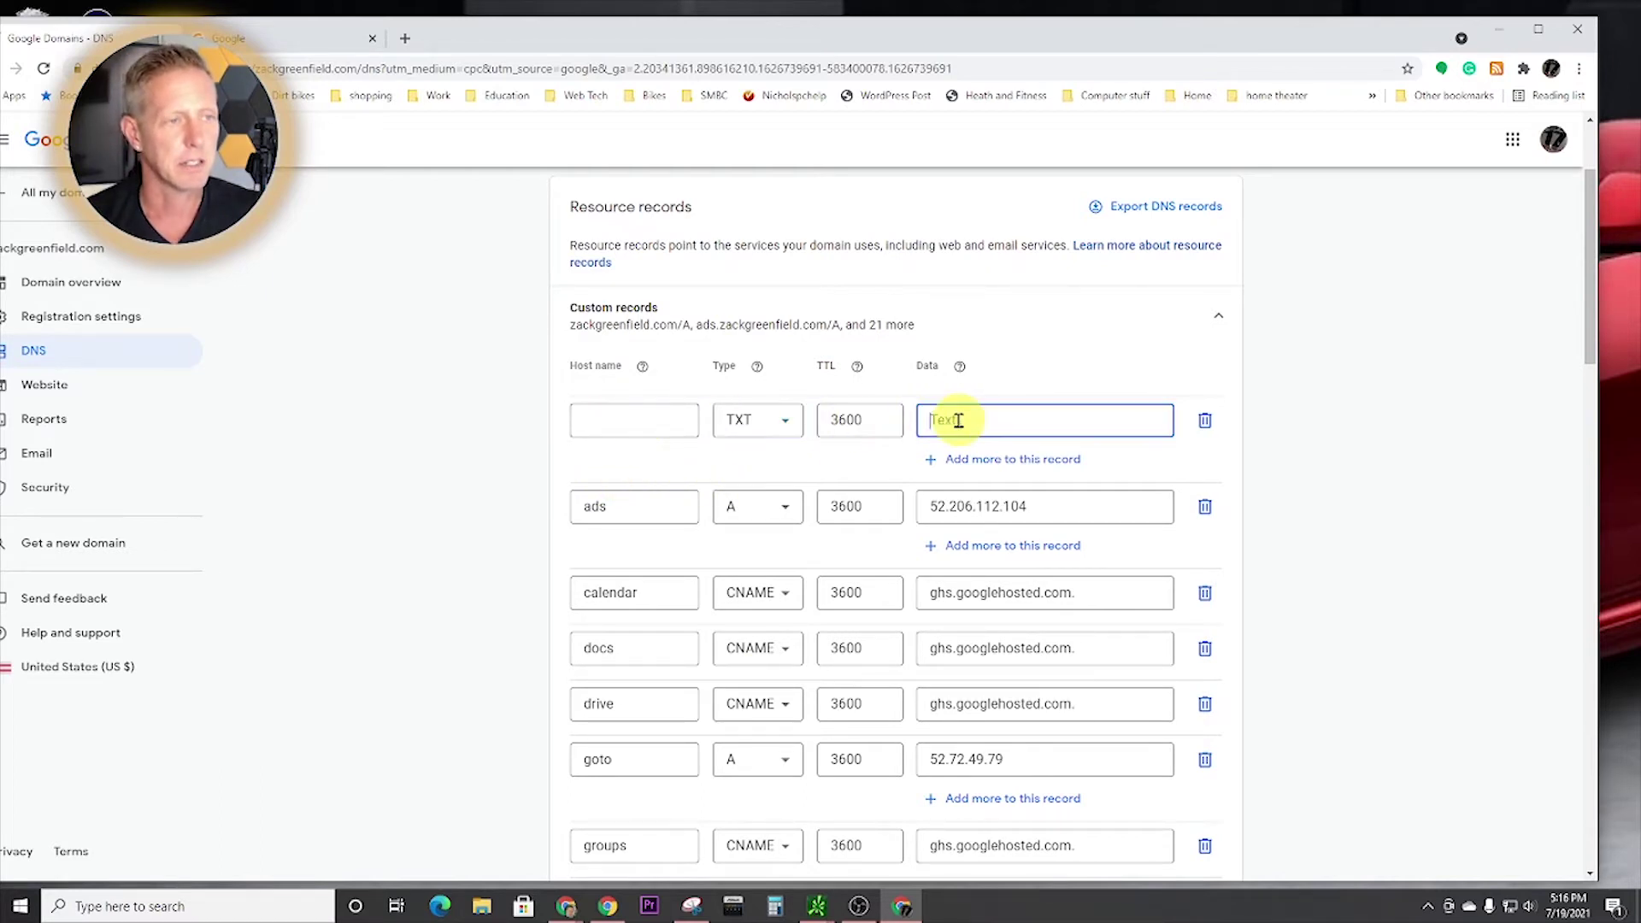
{"action": "type", "text": "google-site-verification=E9s-FuM3Oyic6ljPUpyj9jDvbSAKtEobLv7-Htlomrg"}
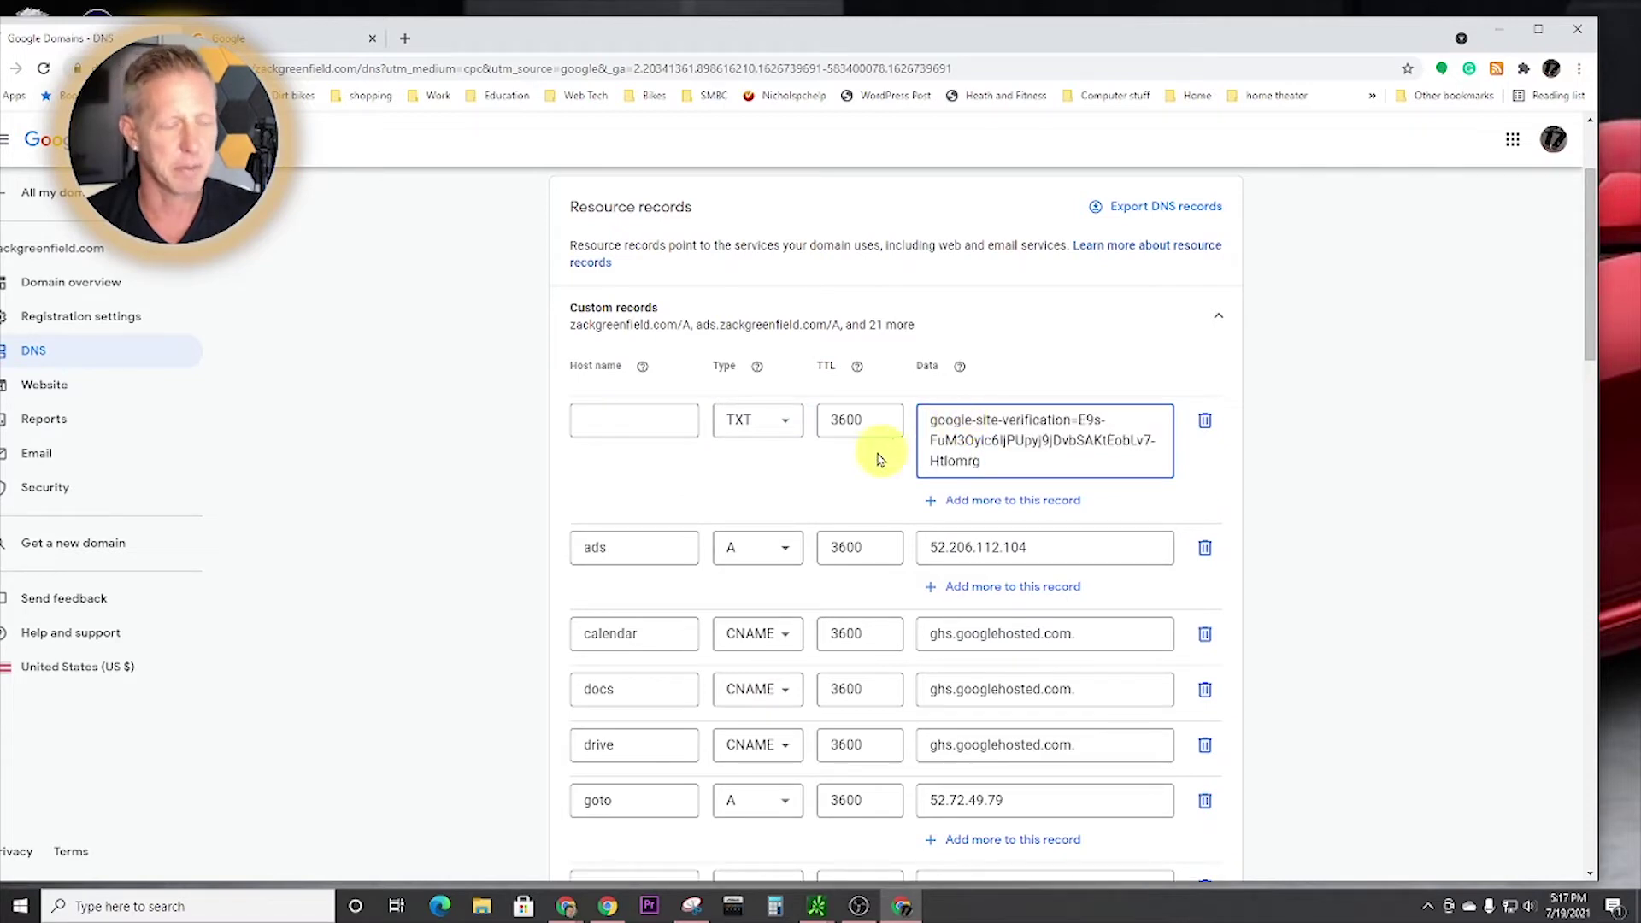
{"action": "left_click", "coordinate": [834, 491]}
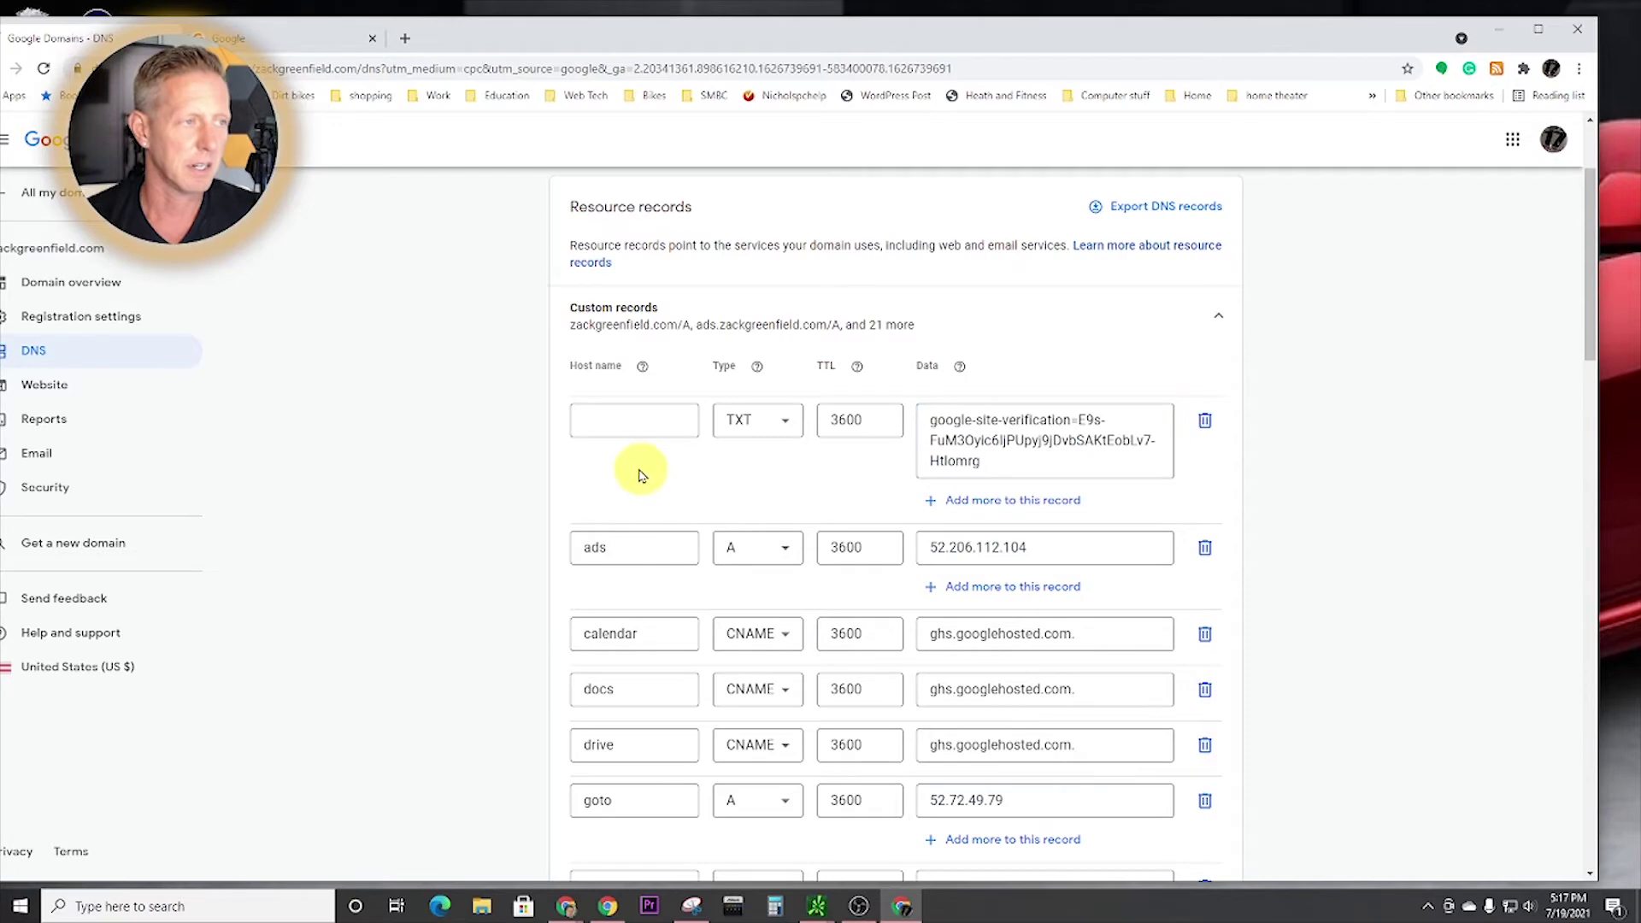
{"action": "scroll", "coordinate": [606, 476], "scroll_direction": "down", "scroll_amount": 14}
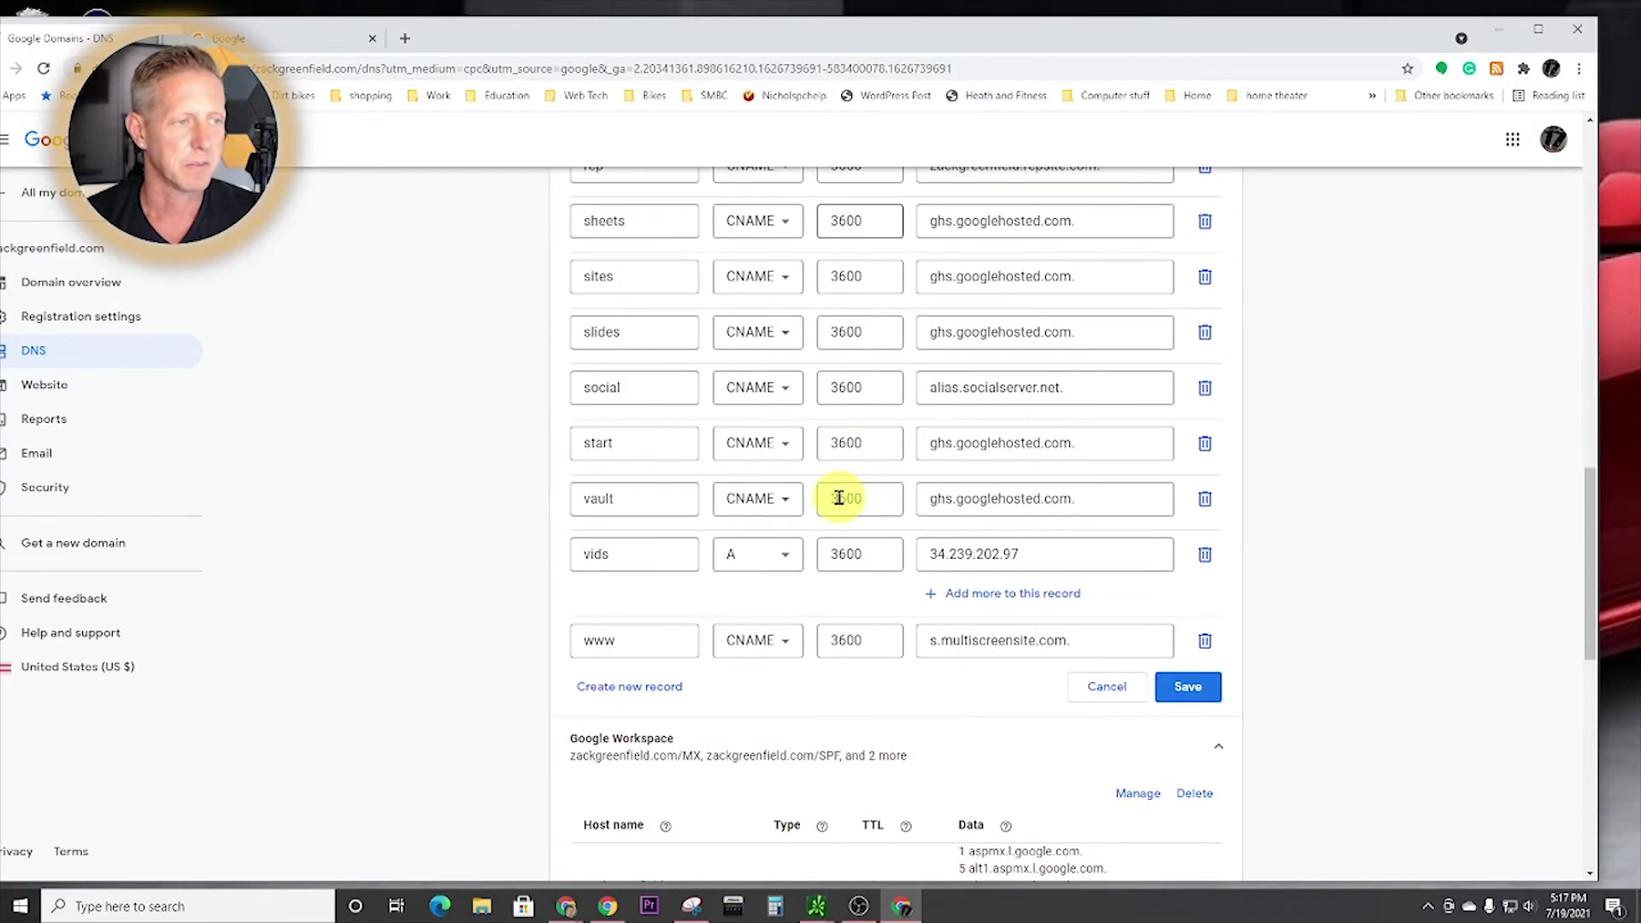
{"action": "scroll", "coordinate": [1052, 632], "scroll_direction": "down", "scroll_amount": 1}
{"action": "left_click", "coordinate": [1193, 608]}
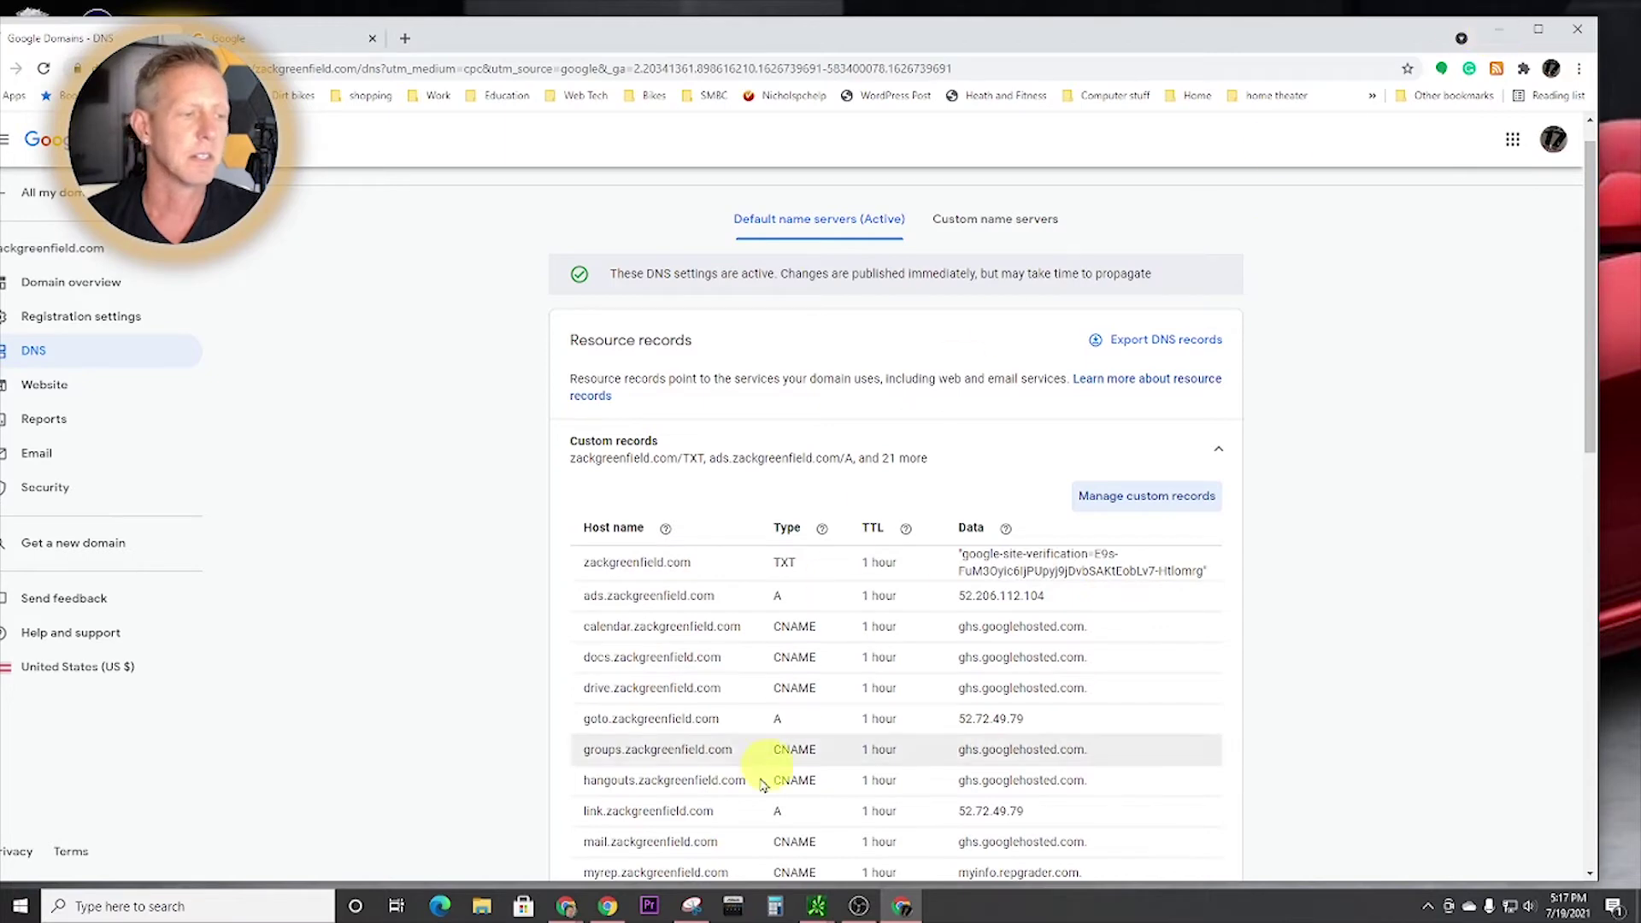
- Back in Search Console, verify the domain's DNS record and go to the new property
{"action": "left_click", "coordinate": [568, 907]}
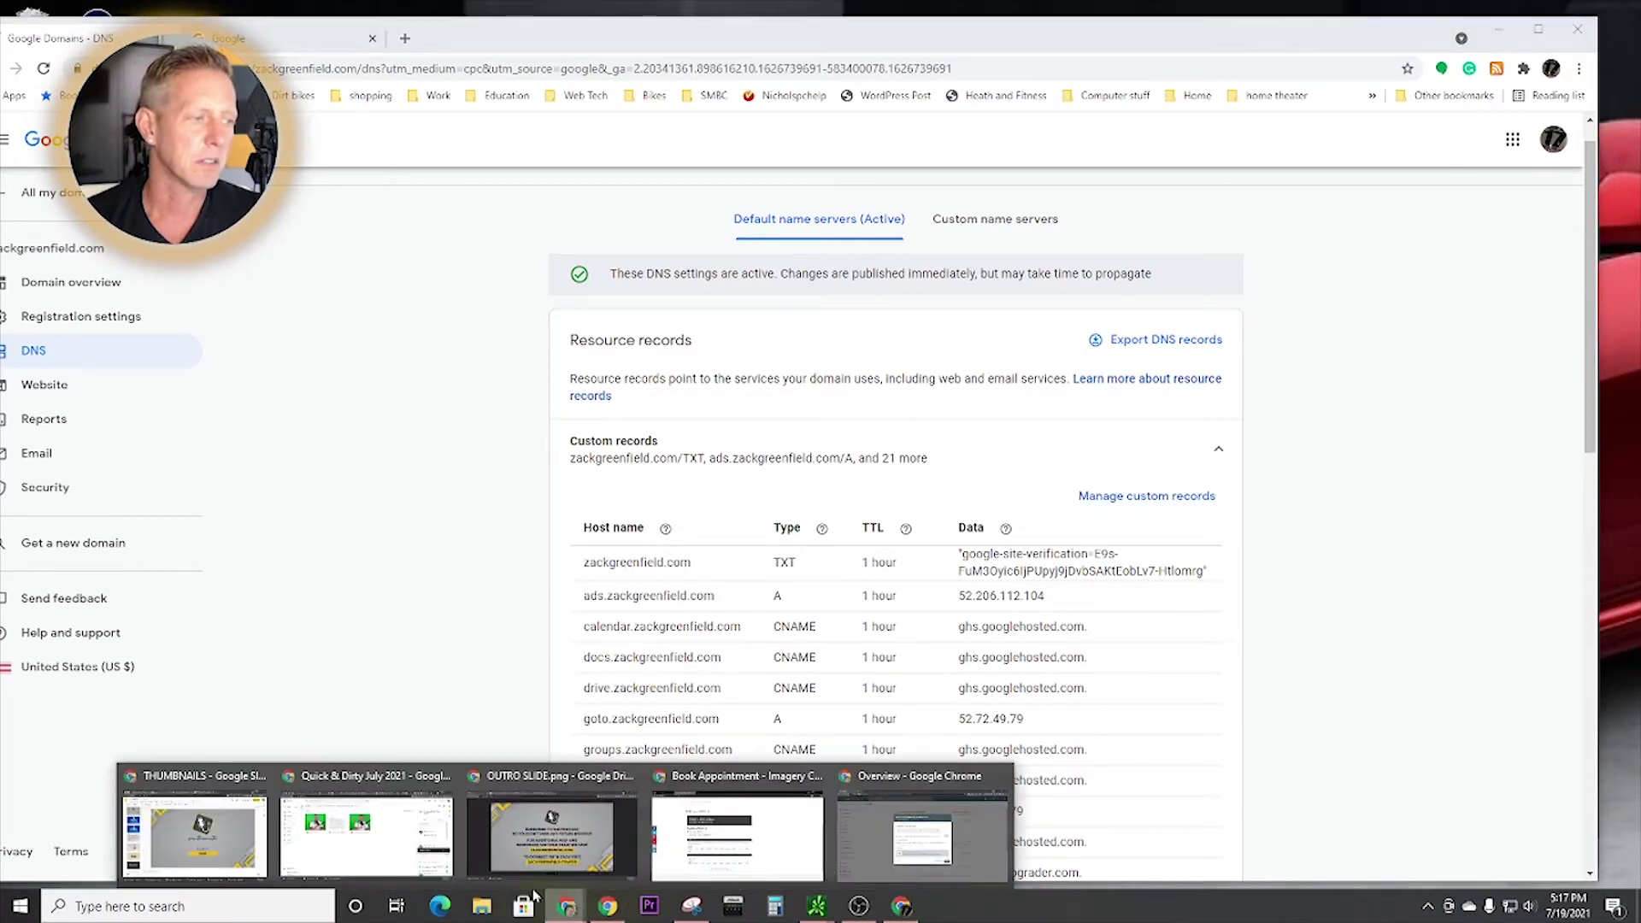
{"action": "left_click", "coordinate": [921, 833]}
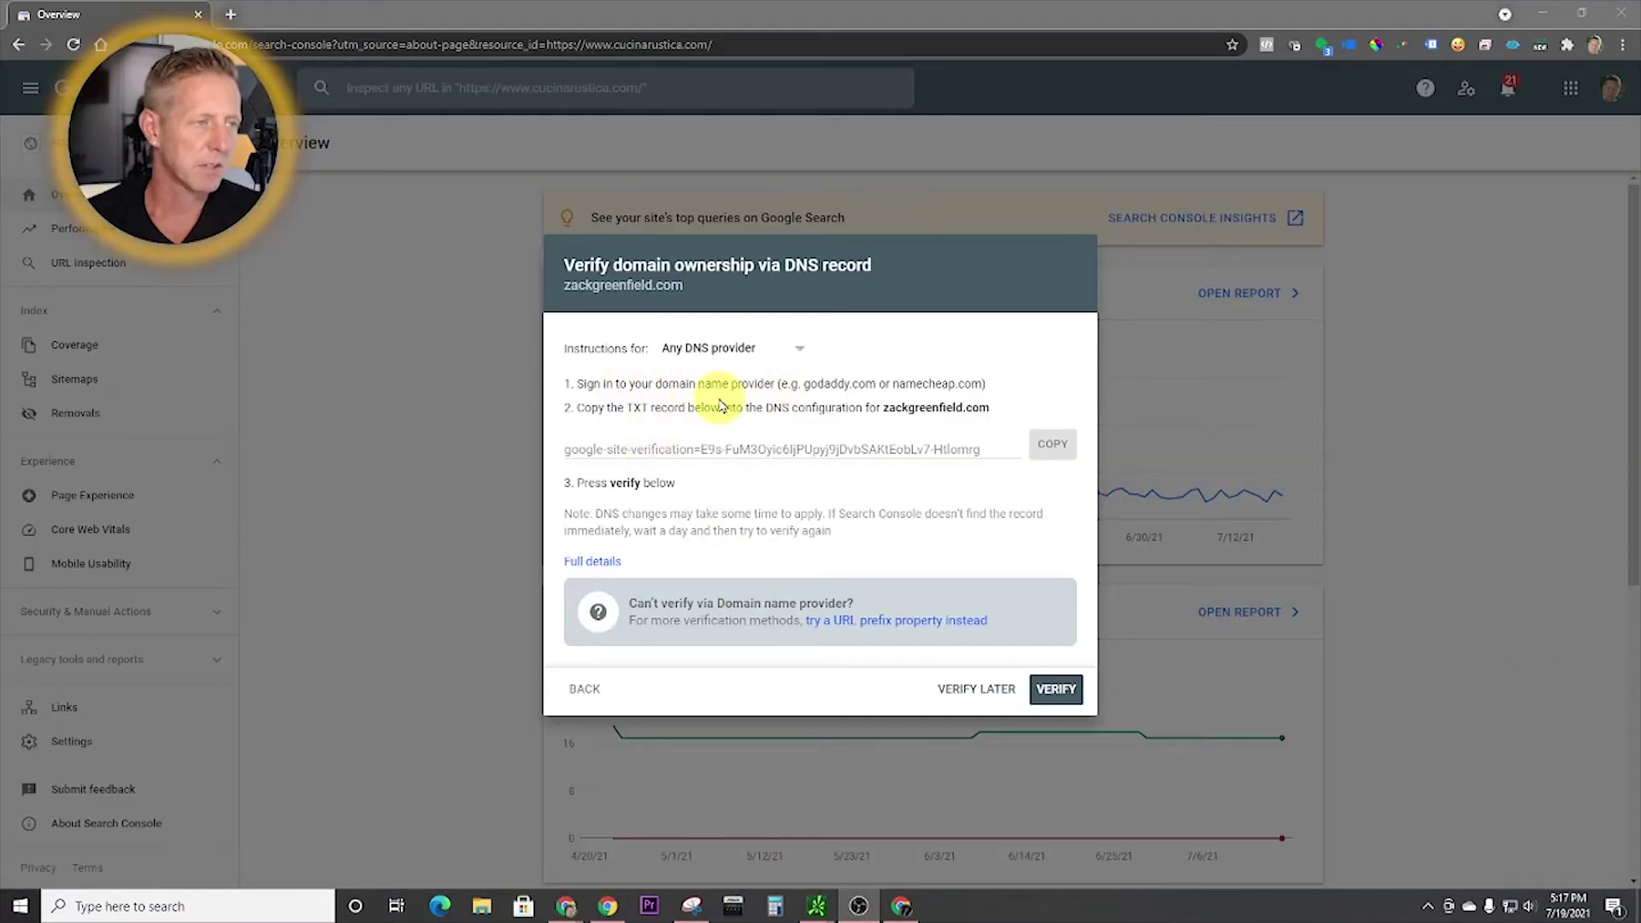
{"action": "left_click", "coordinate": [1056, 690]}
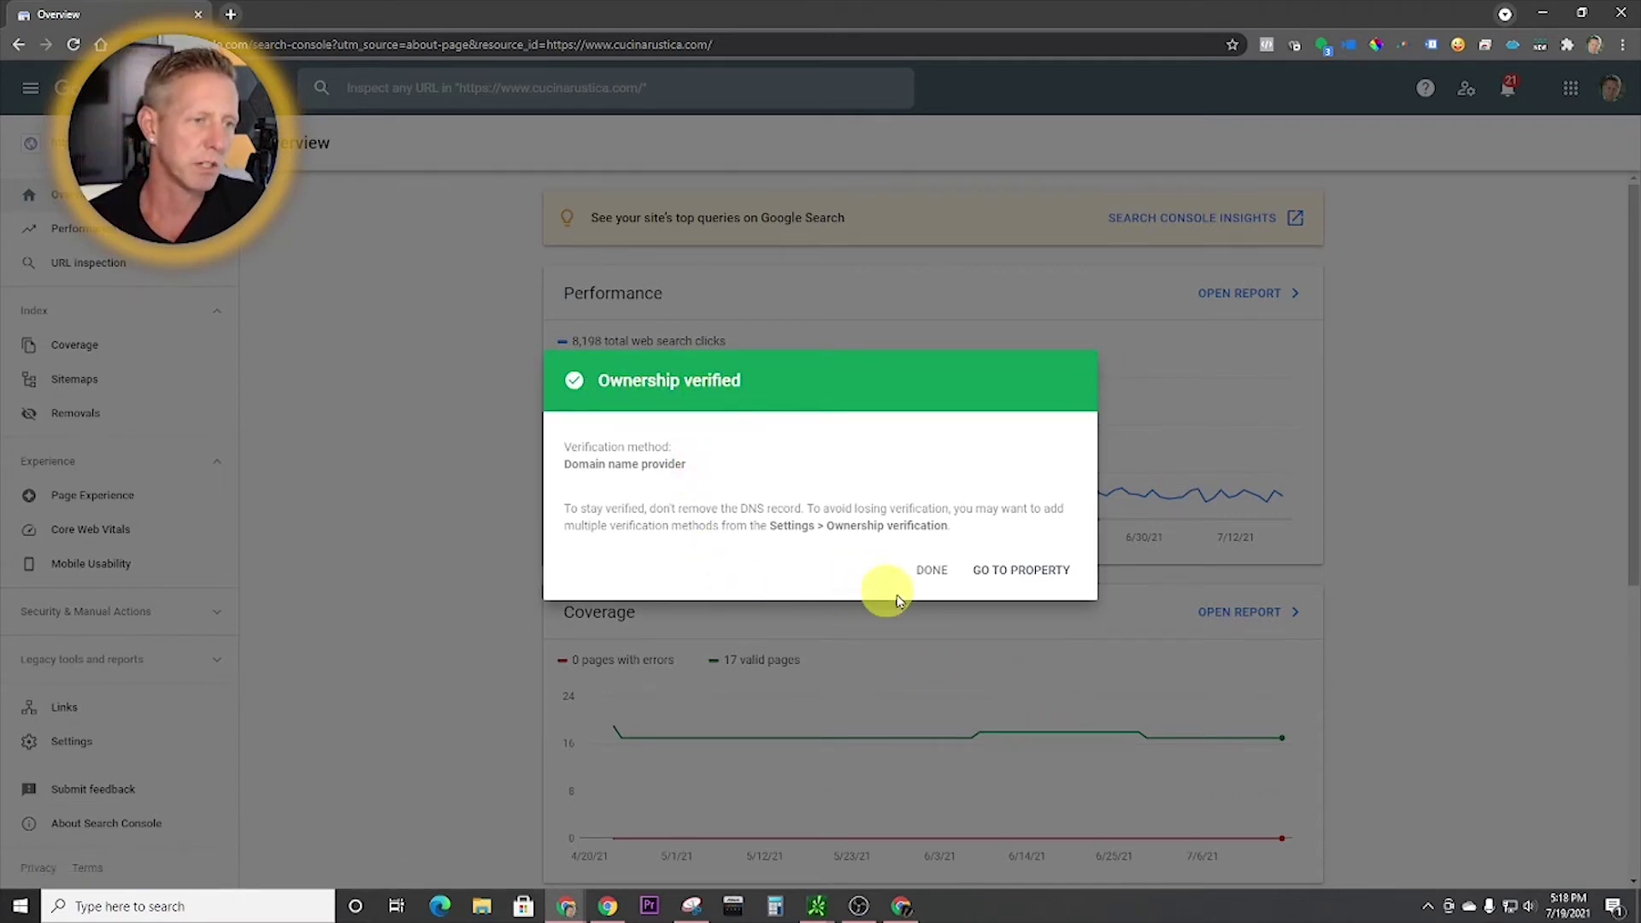
{"action": "left_click", "coordinate": [1030, 570]}
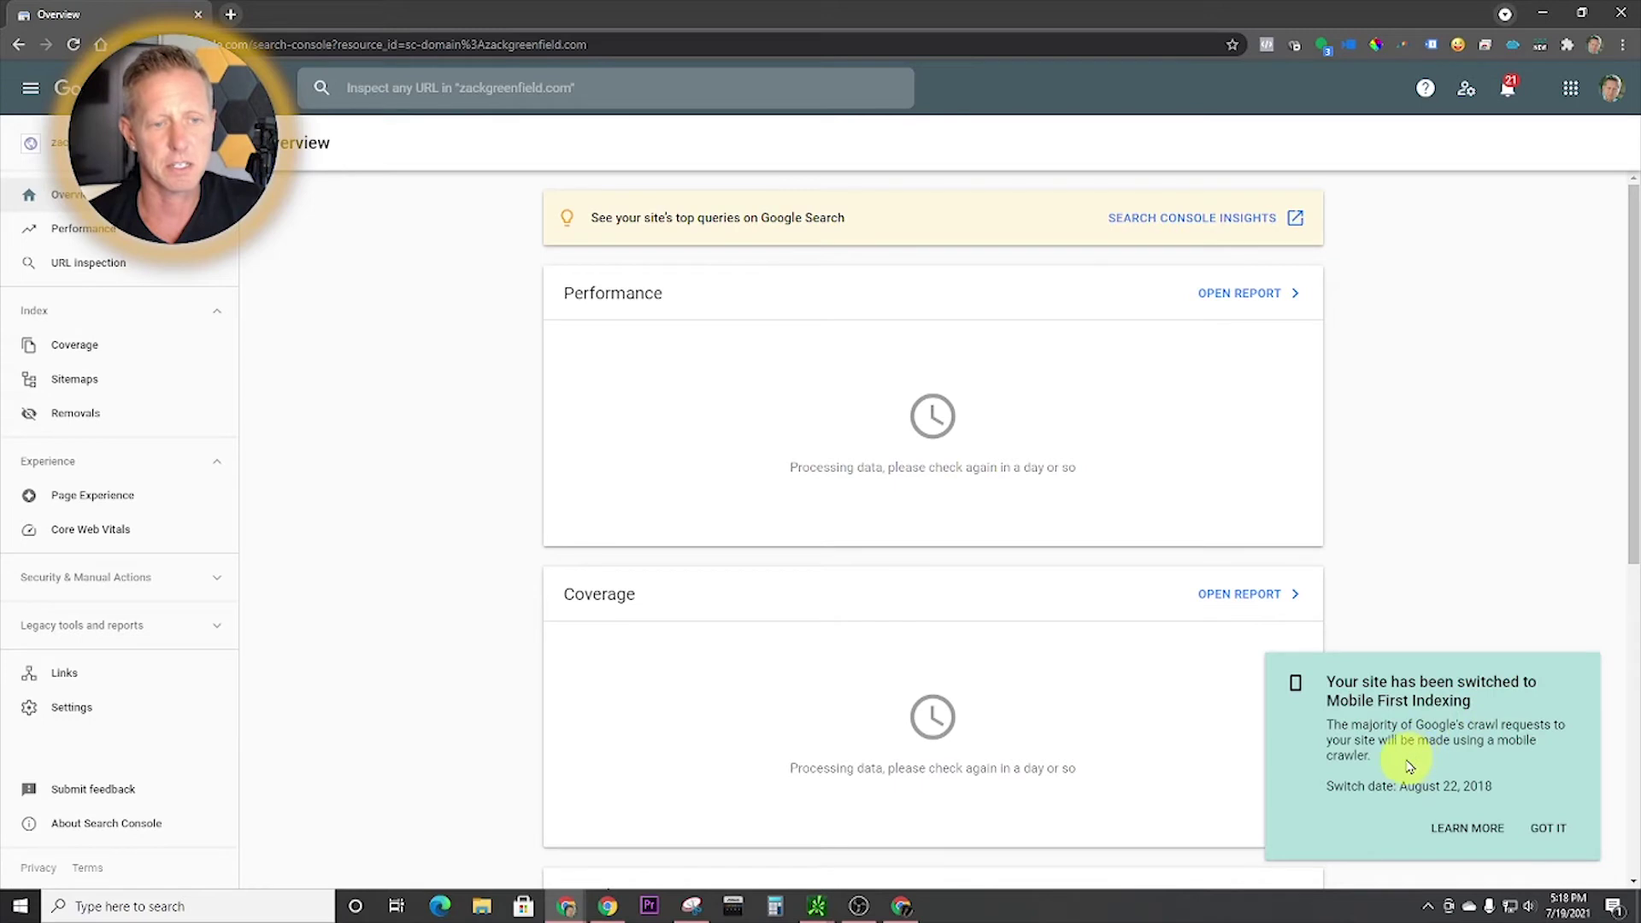
- Dismiss the Mobile First Indexing notice and open the Sitemaps report
{"action": "left_click", "coordinate": [1549, 828]}
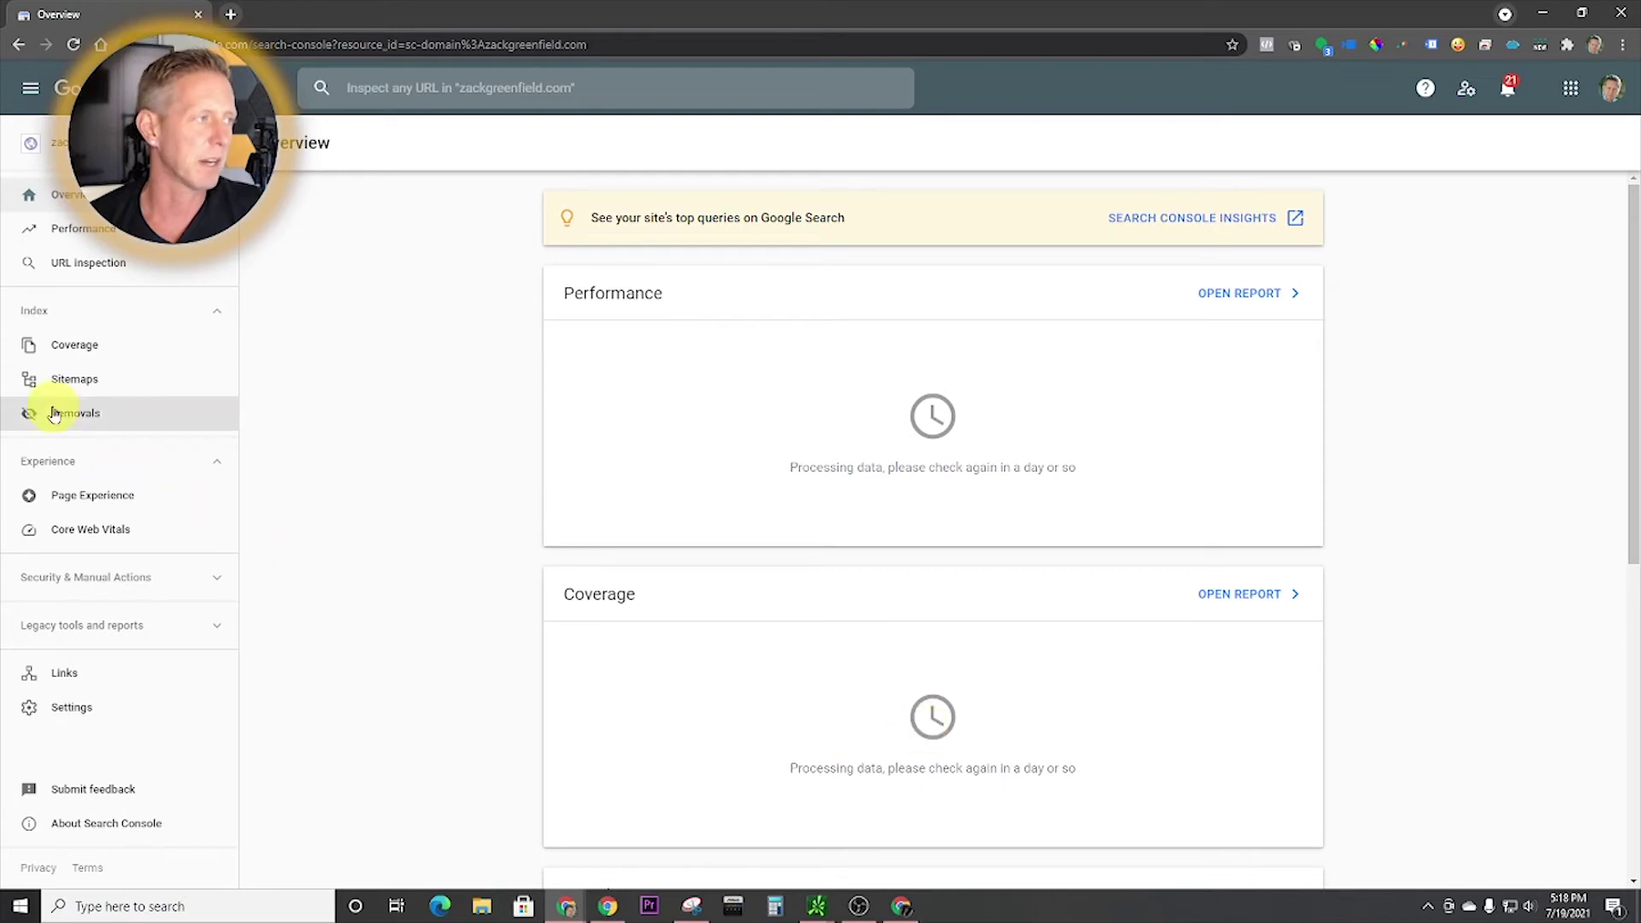
{"action": "left_click", "coordinate": [75, 386]}
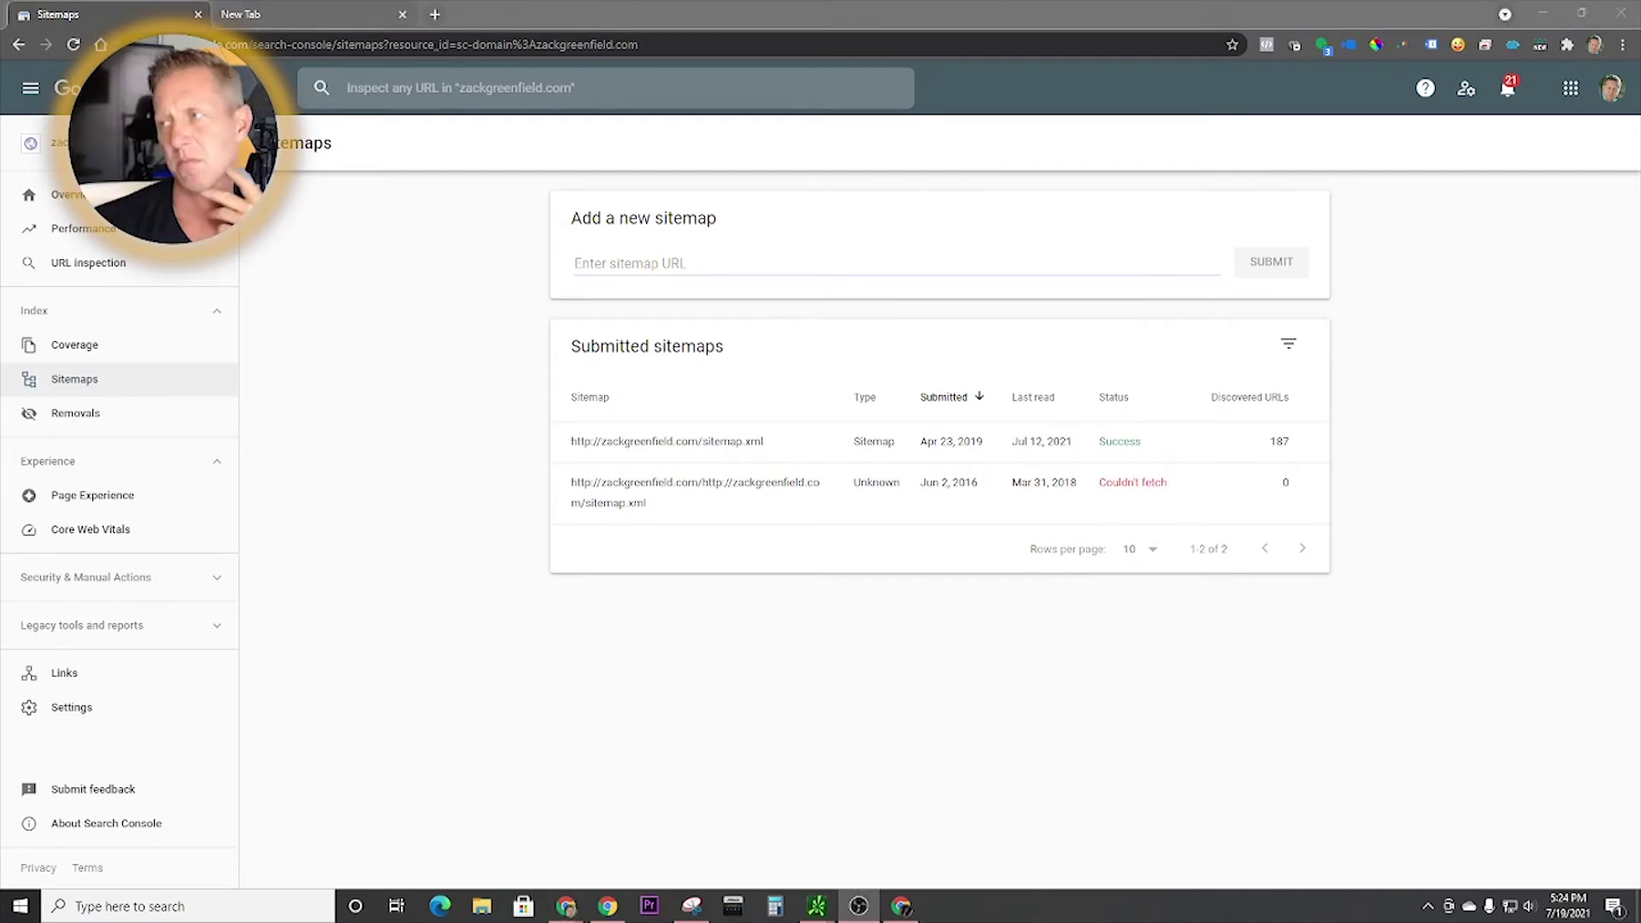
- Load the site's sitemap.xml address in a new tab, which turns out unreachable
{"action": "left_click", "coordinate": [278, 28]}
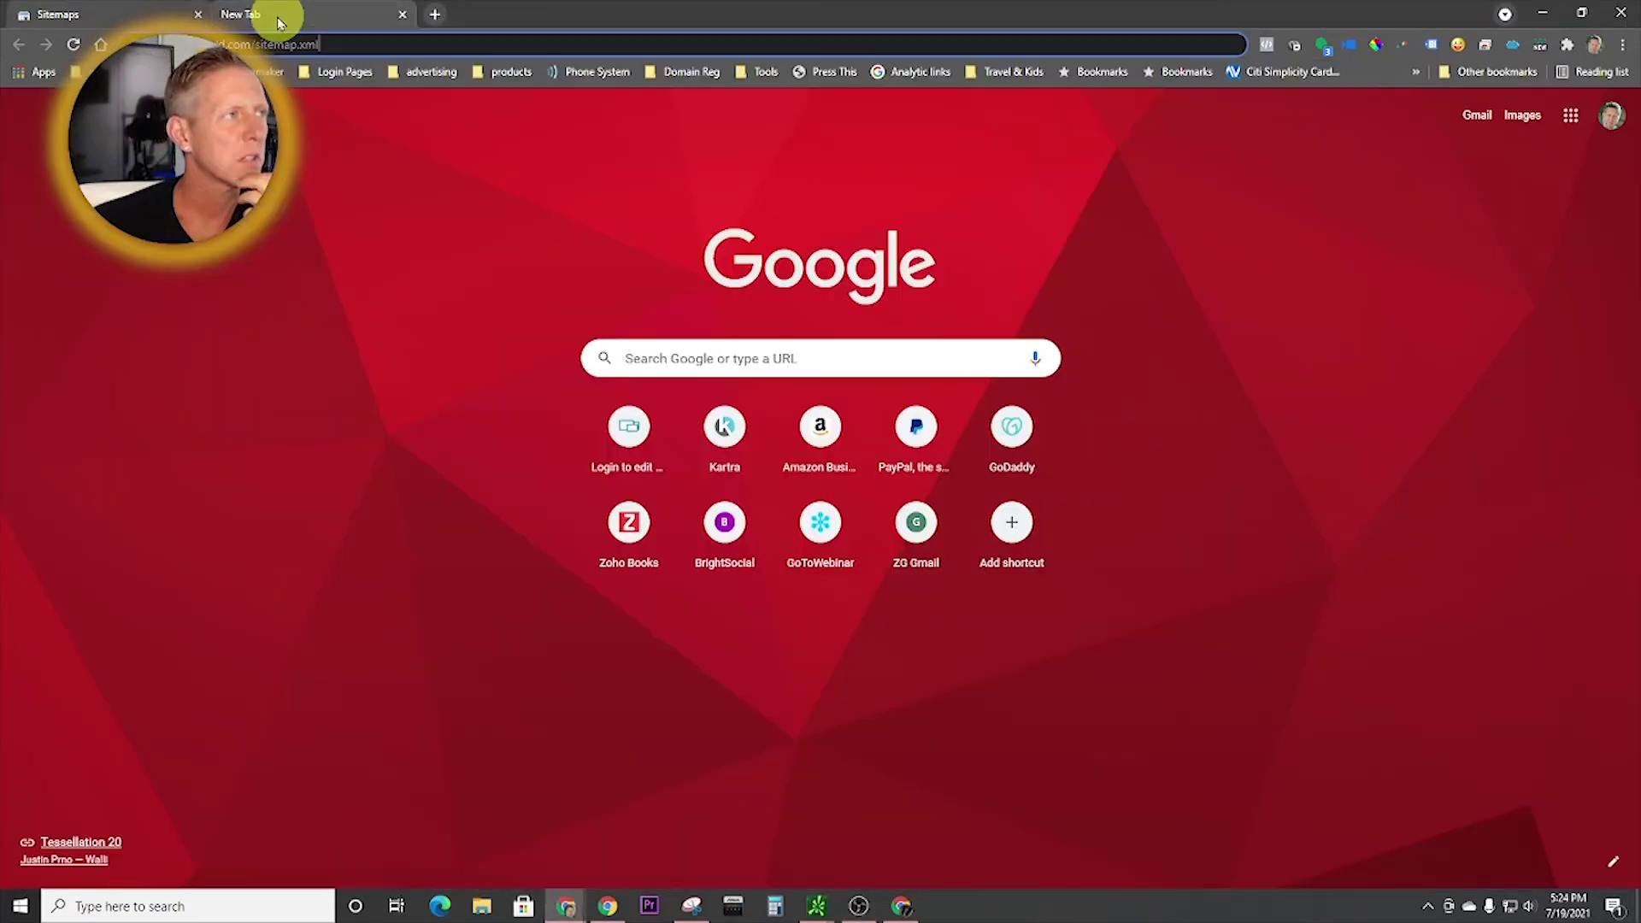
{"action": "left_click_drag", "start_coordinate": [355, 47], "coordinate": [259, 44]}
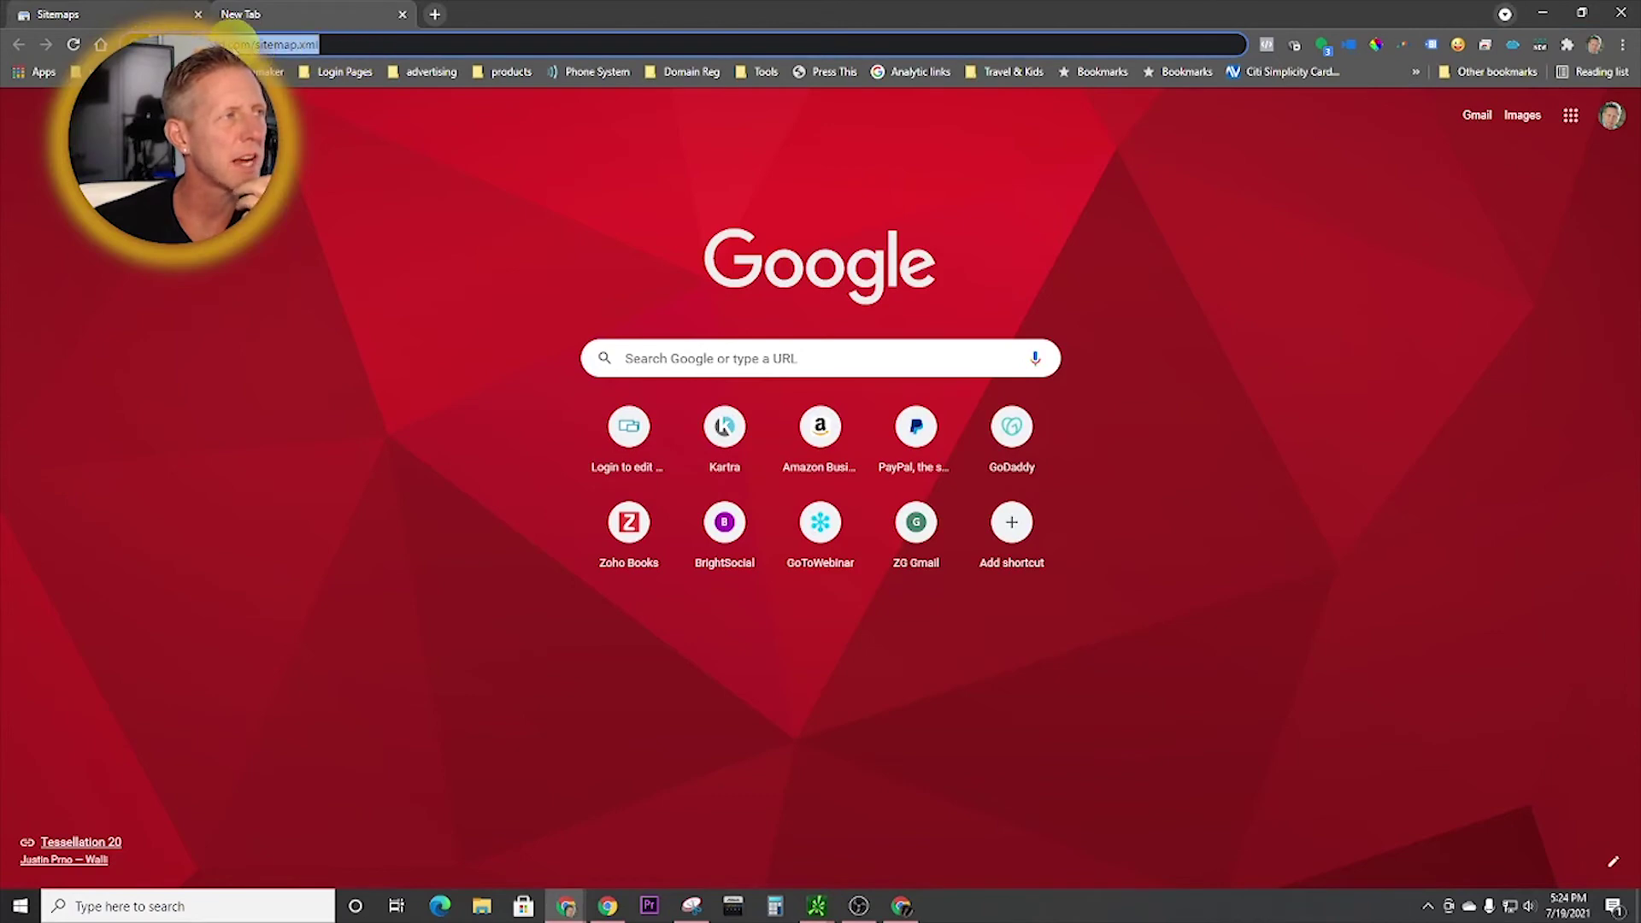
{"action": "right_click", "coordinate": [239, 38]}
{"action": "left_click", "coordinate": [299, 127]}
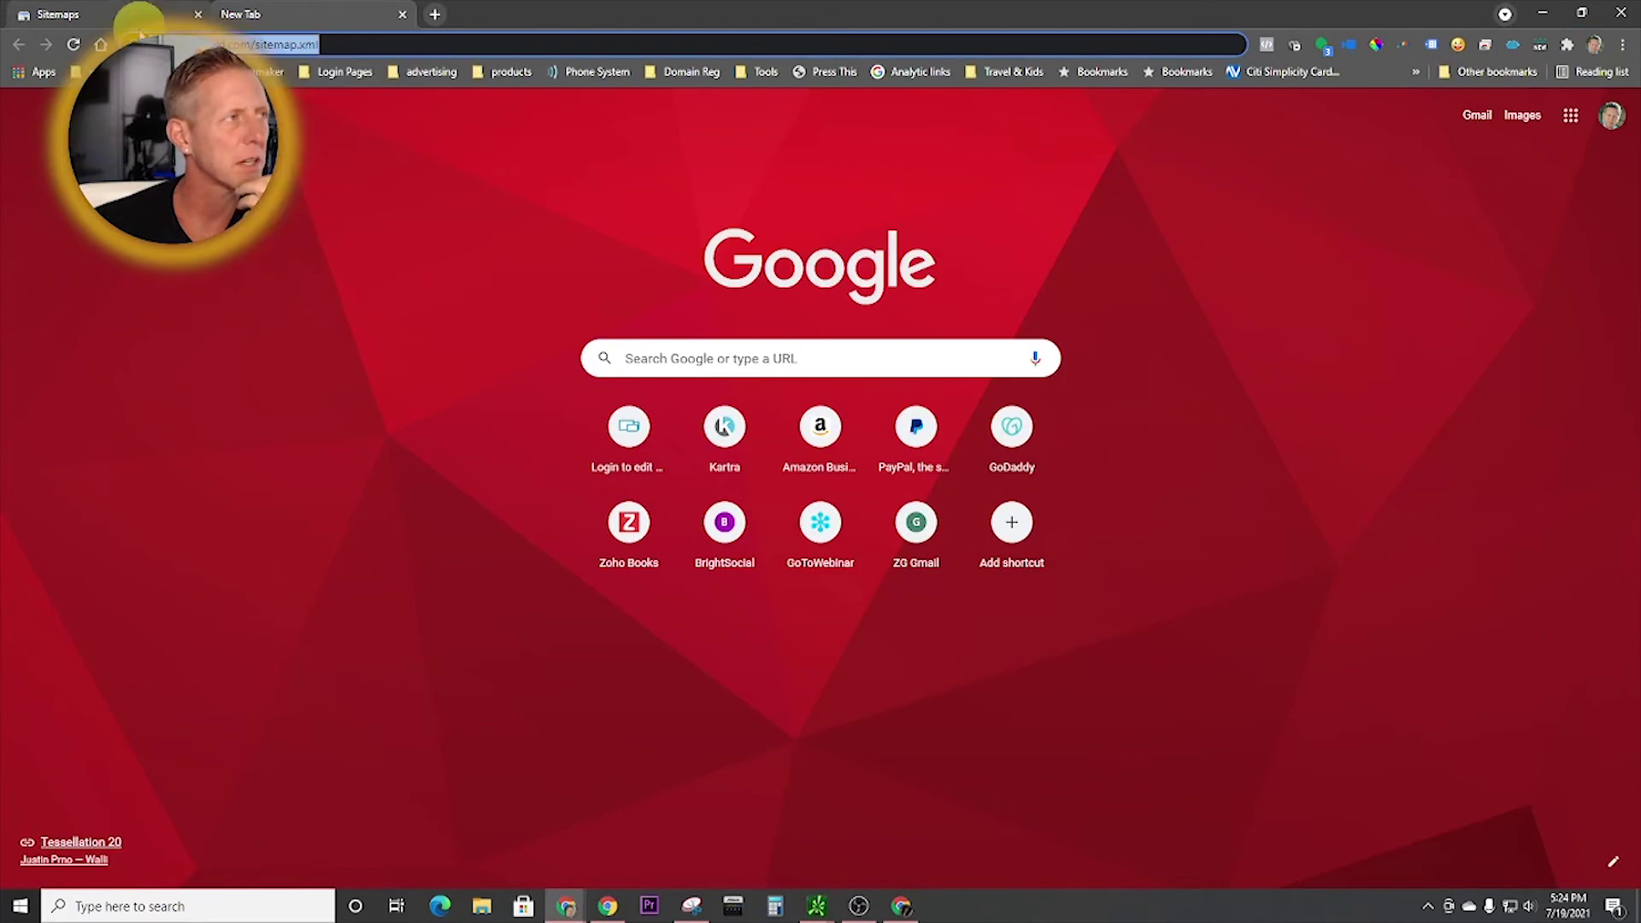
{"action": "left_click", "coordinate": [140, 19]}
{"action": "left_click", "coordinate": [293, 23]}
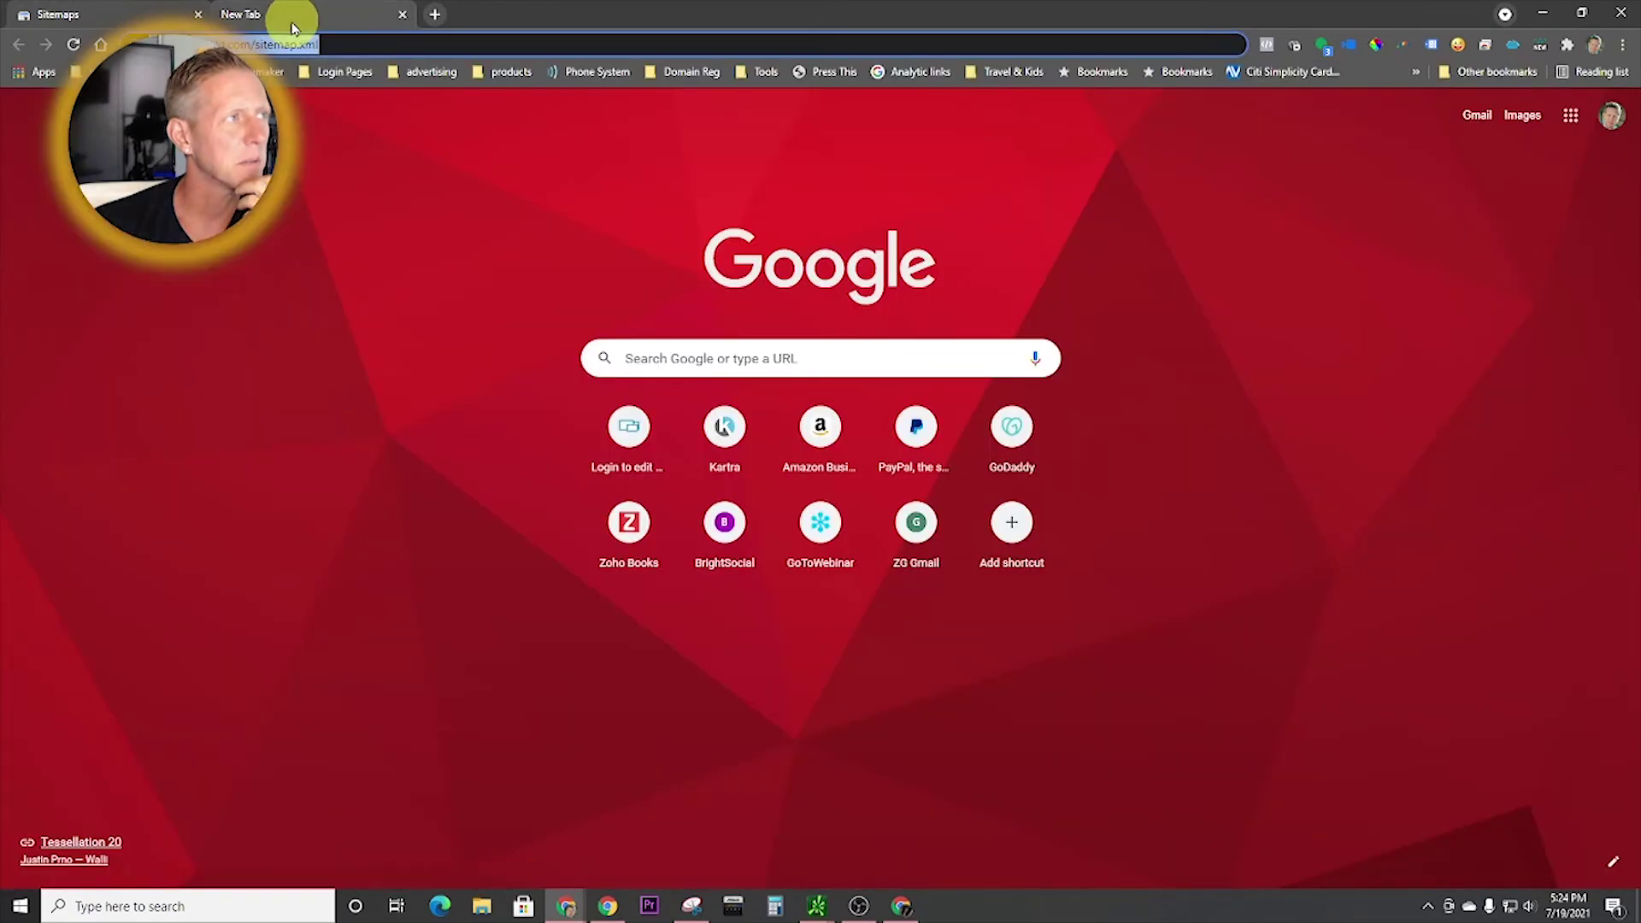
{"action": "left_click", "coordinate": [353, 43]}
{"action": "key", "text": "Return"}
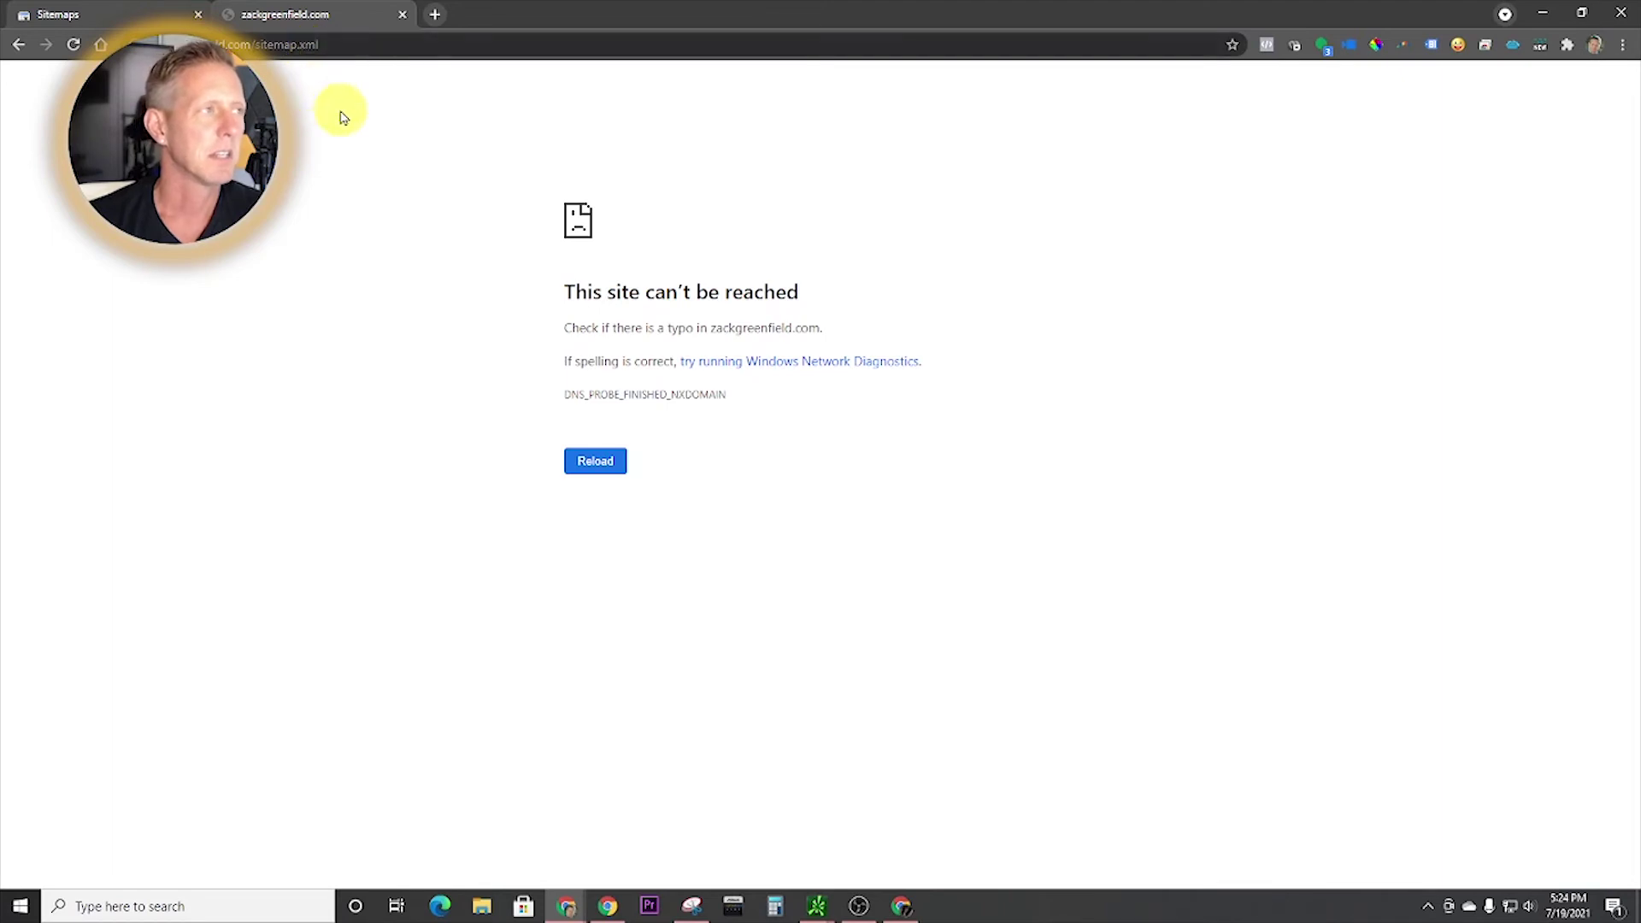
- Copy the sitemap.xml address from the address bar and return to the Sitemaps report
{"action": "left_click", "coordinate": [147, 34]}
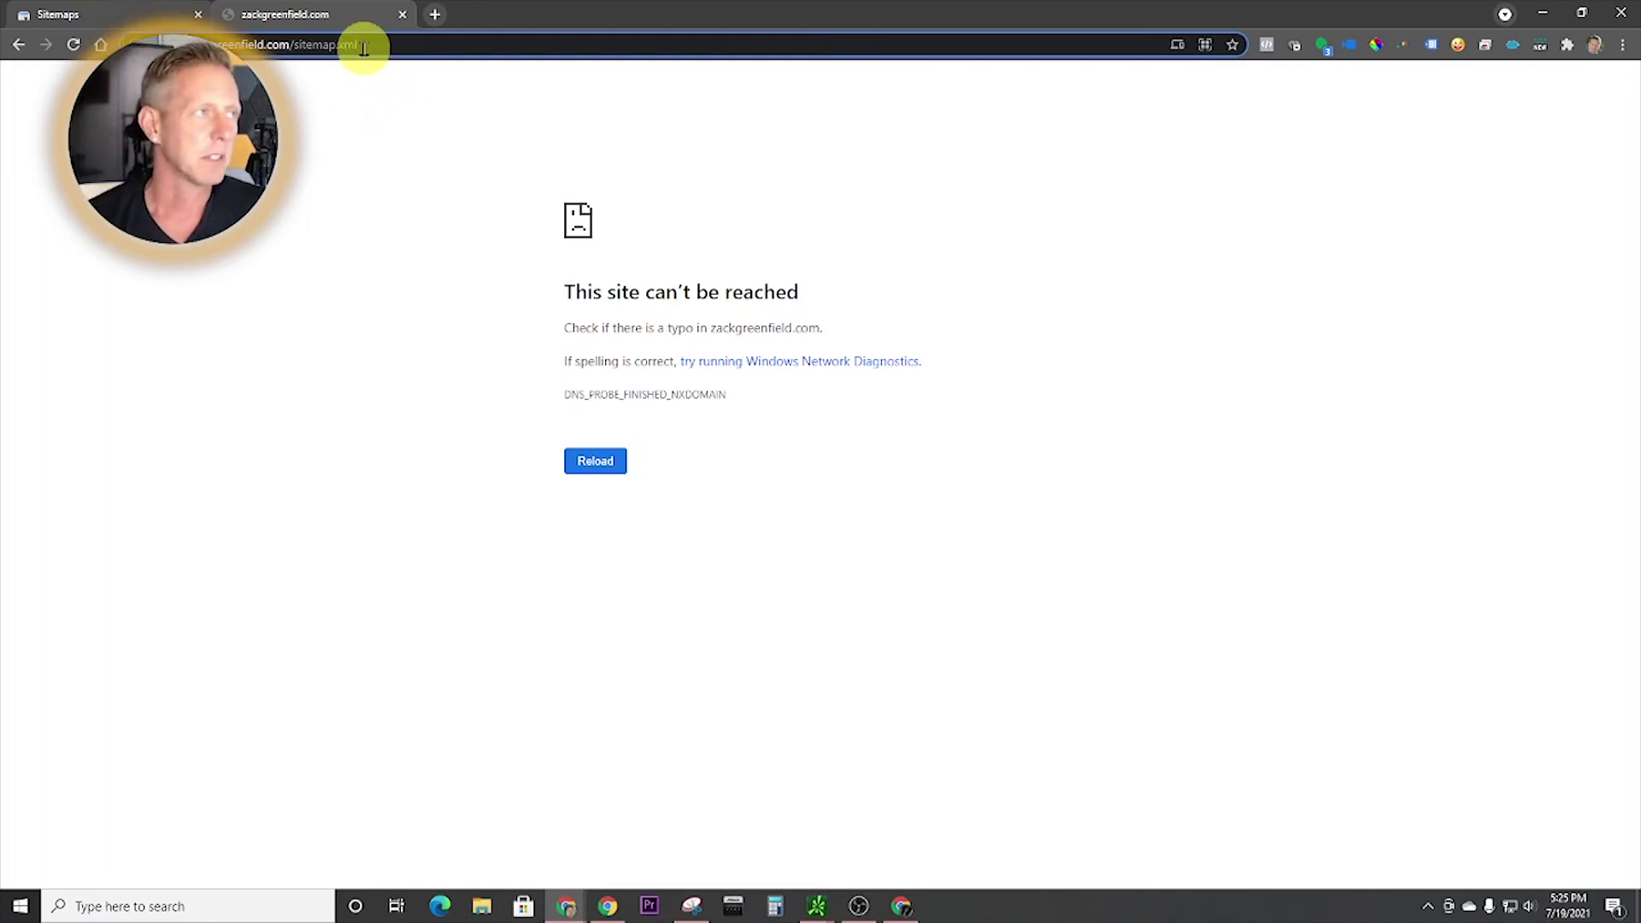
{"action": "left_click_drag", "start_coordinate": [364, 48], "coordinate": [261, 44]}
{"action": "right_click", "coordinate": [162, 41]}
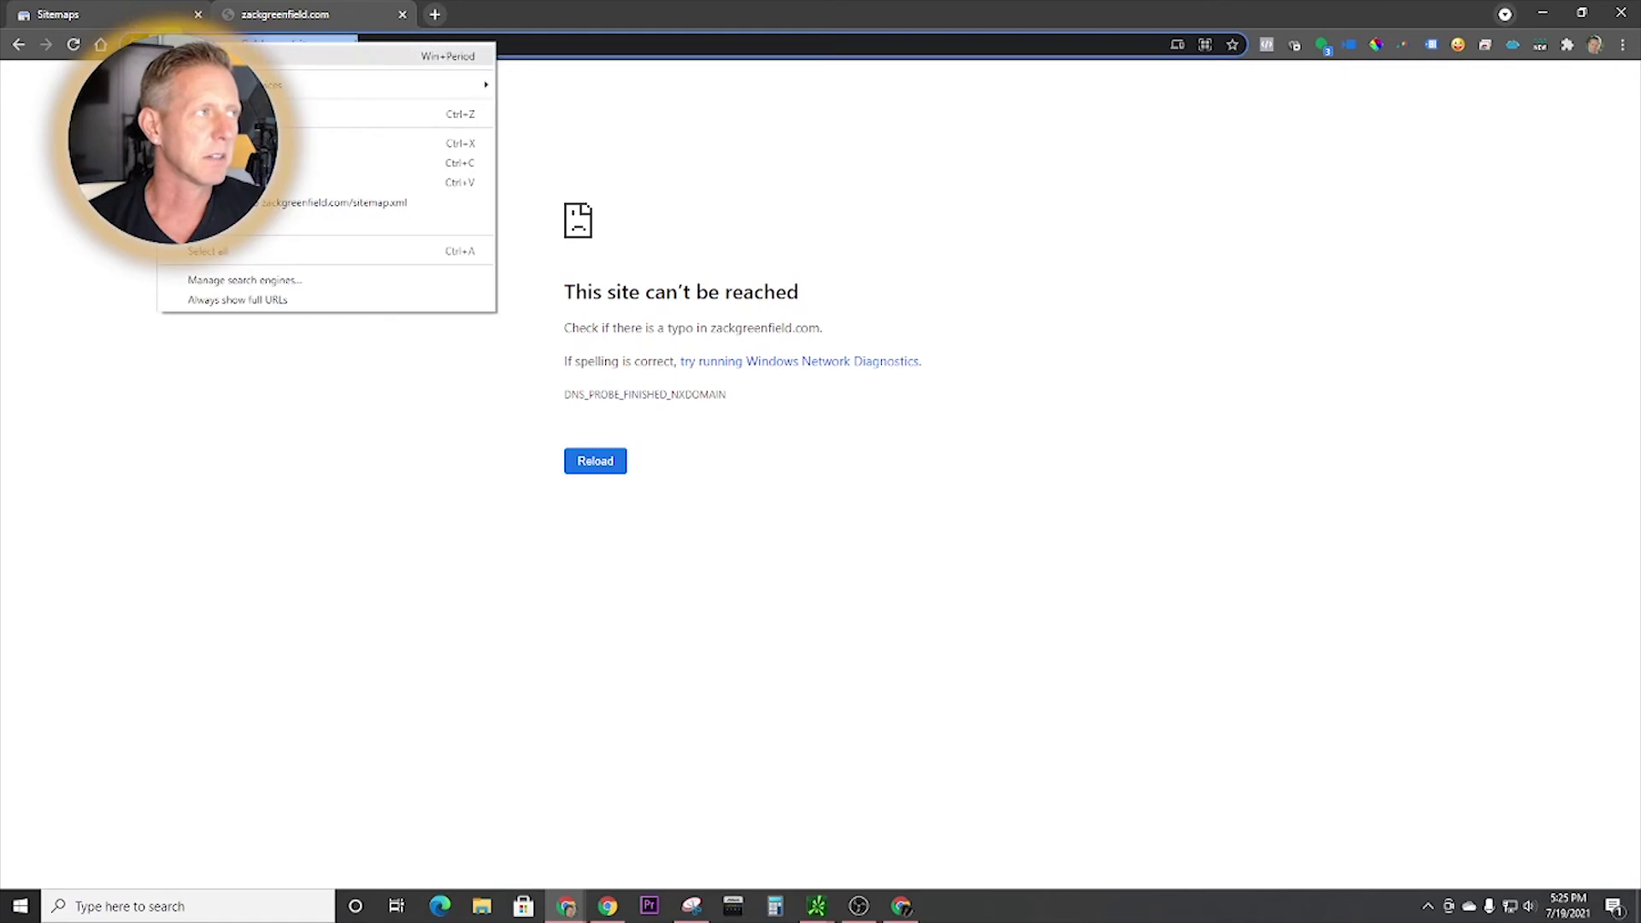
{"action": "left_click", "coordinate": [359, 163]}
{"action": "left_click", "coordinate": [84, 15]}
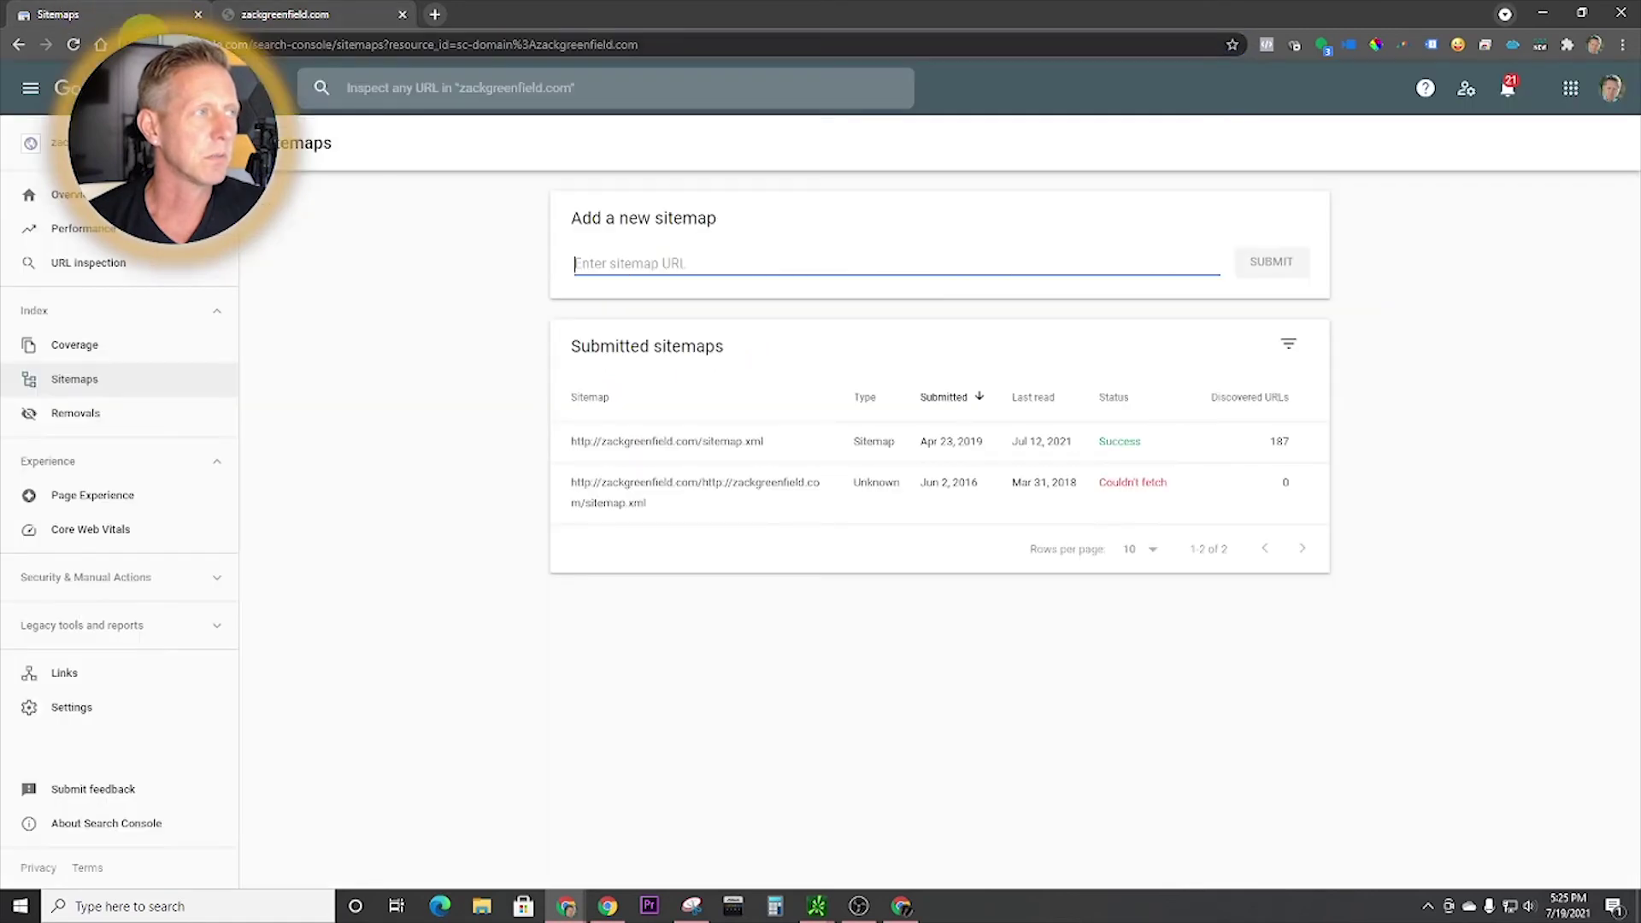
- Submit the pasted https sitemap.xml URL and dismiss the success confirmation
{"action": "left_click", "coordinate": [689, 262]}
{"action": "key", "text": "ctrl+v"}
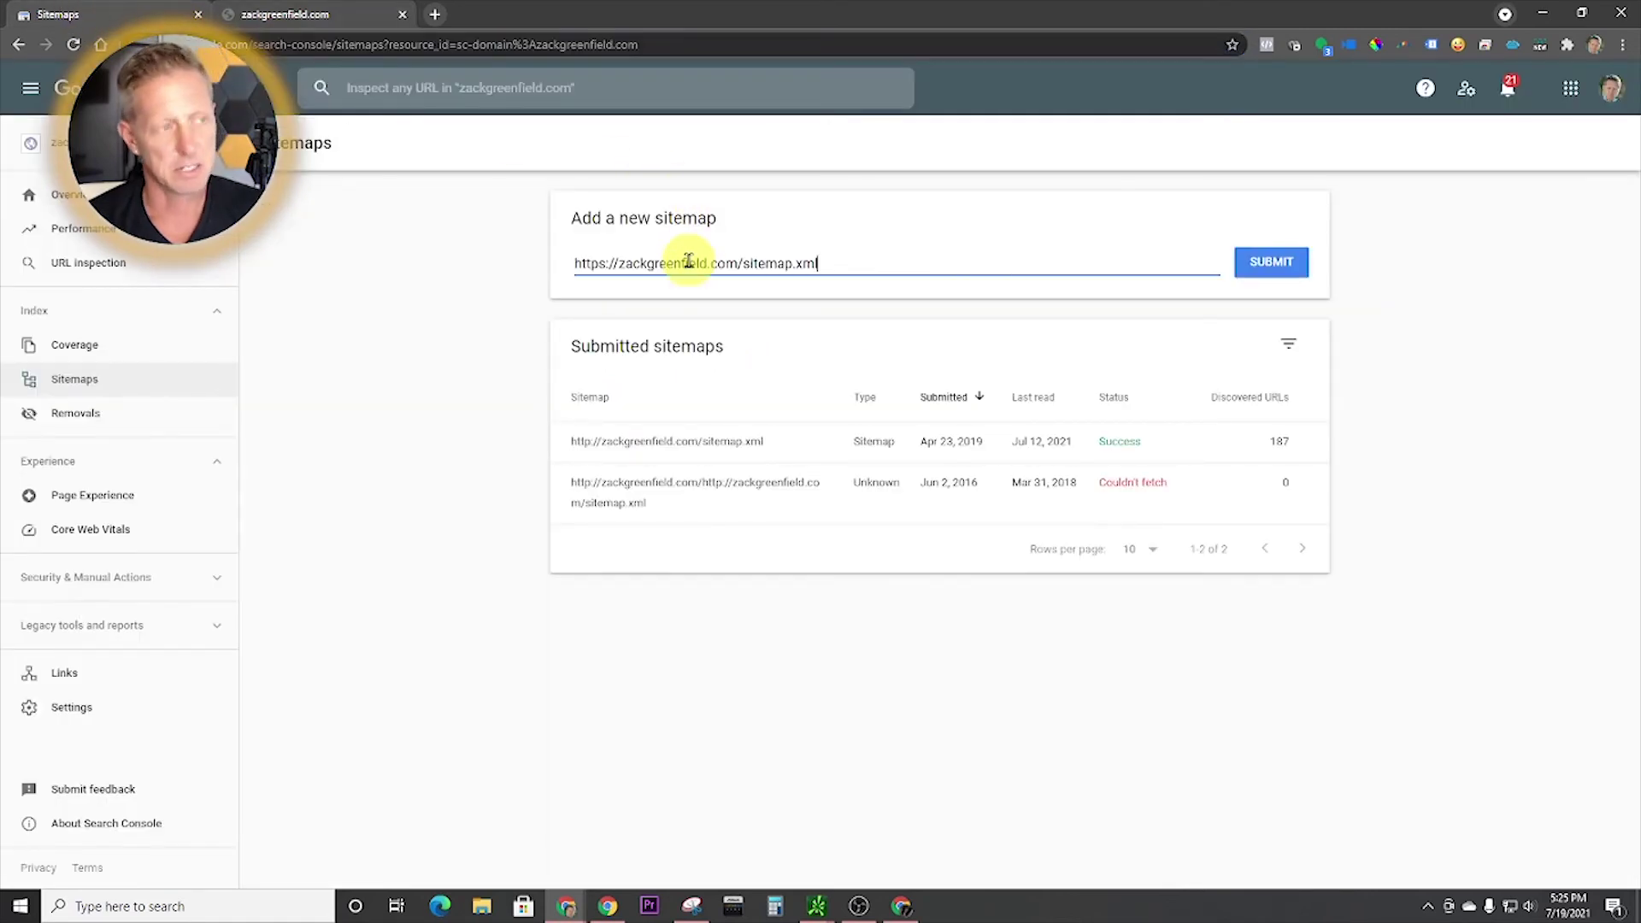
{"action": "left_click", "coordinate": [1272, 263]}
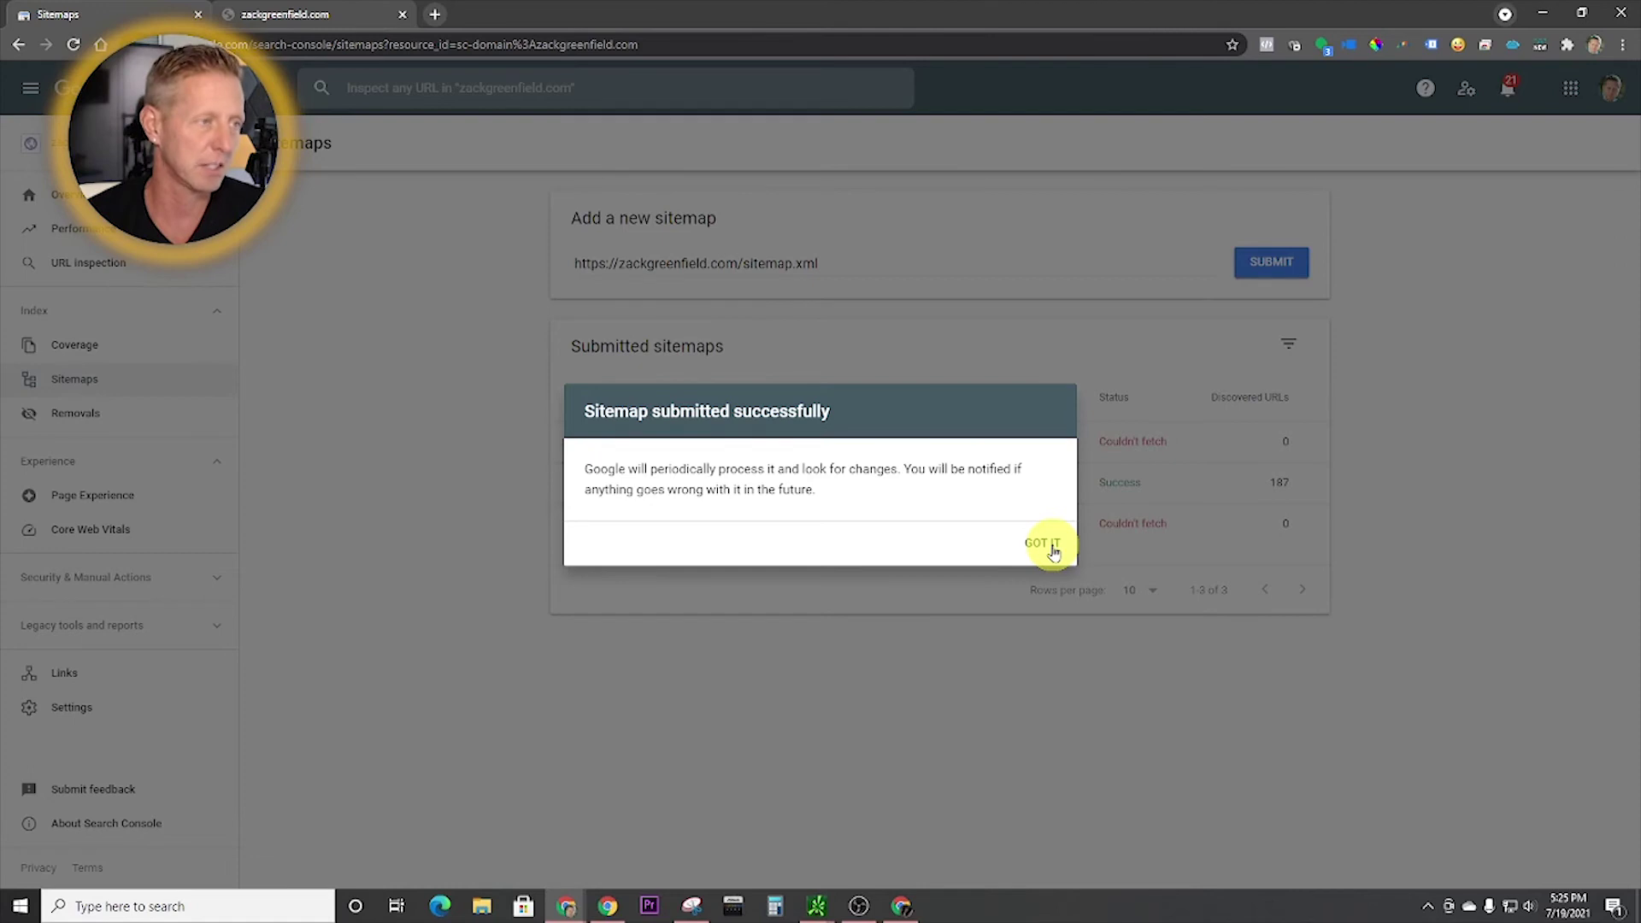
{"action": "left_click", "coordinate": [1050, 542]}
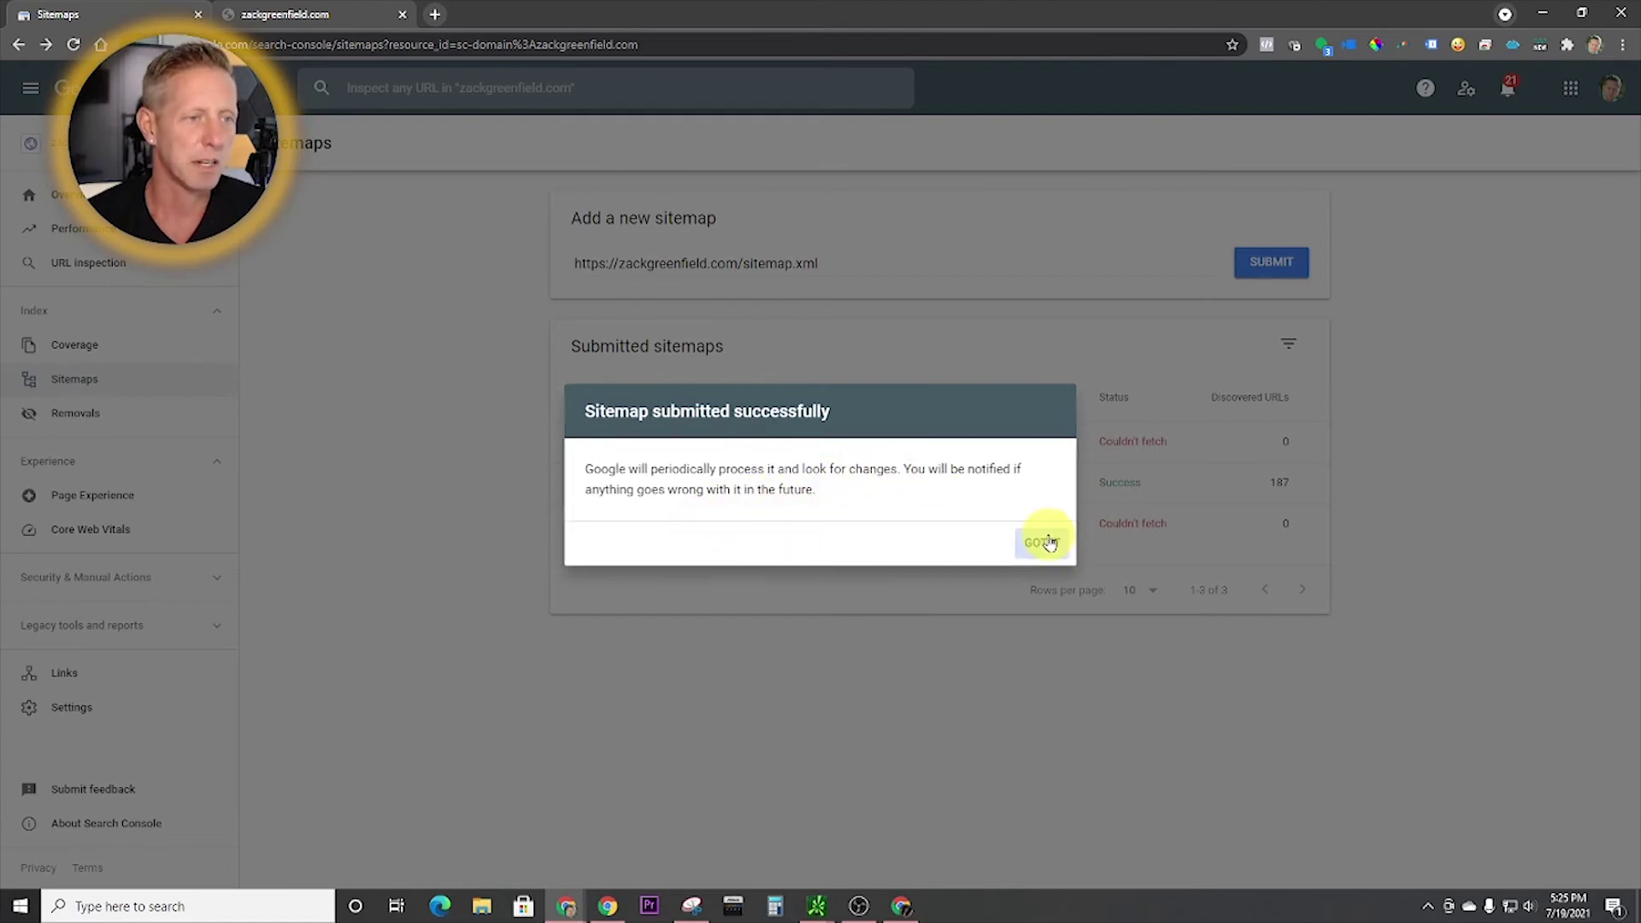